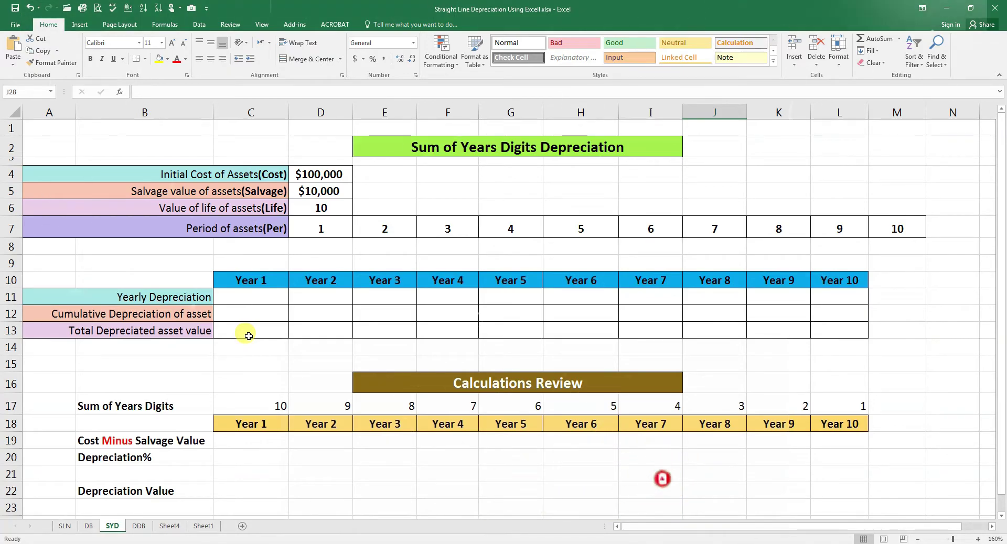
Insert the SYD function from the Financial functions list into cell C11
{"action": "left_click", "coordinate": [243, 298]}
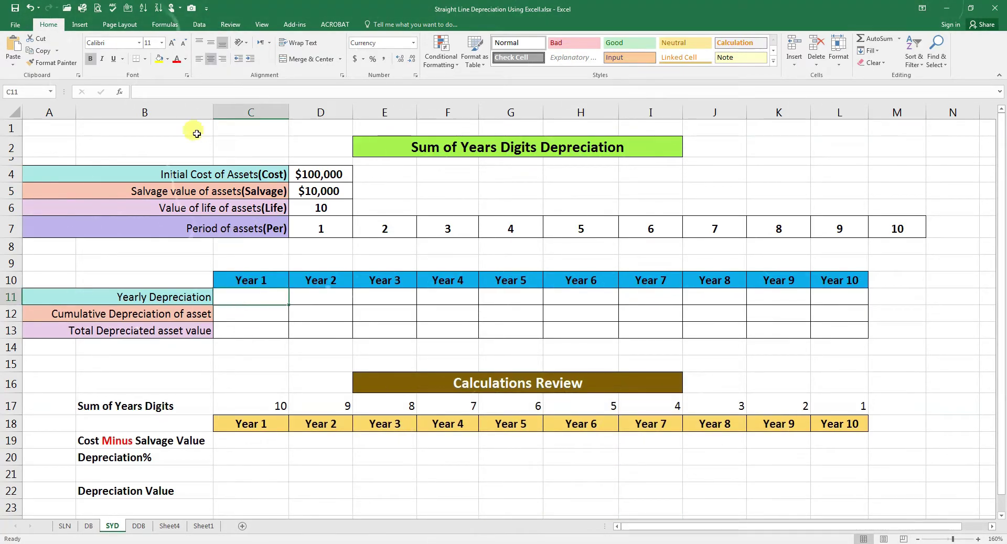
{"action": "left_click", "coordinate": [161, 25]}
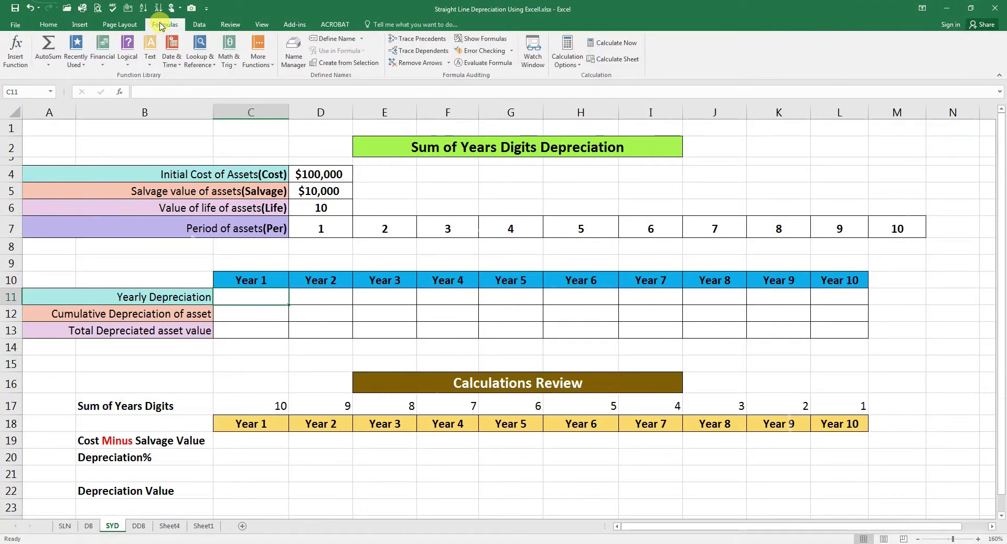
{"action": "left_click", "coordinate": [102, 52]}
{"action": "scroll", "coordinate": [126, 333], "scroll_direction": "down", "scroll_amount": 8}
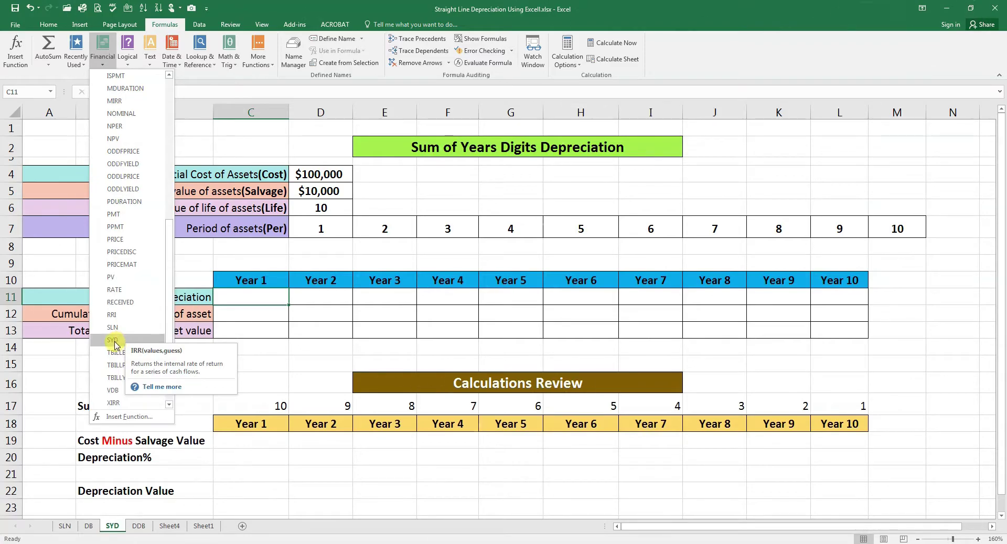
{"action": "left_click", "coordinate": [114, 343]}
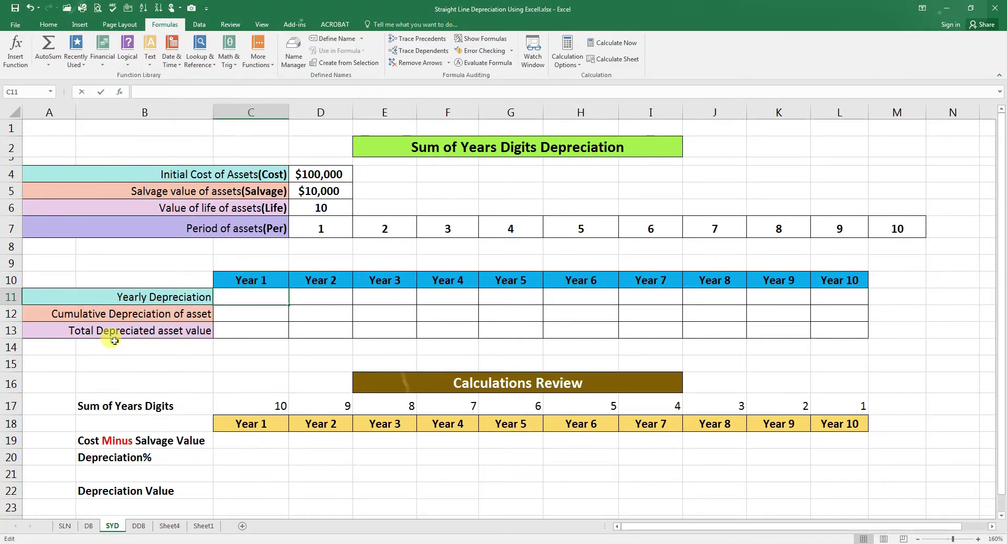
Set the SYD arguments to cost D4, salvage D5, life D6 and period D7, giving $16,364
{"action": "left_click_drag", "start_coordinate": [483, 104], "coordinate": [576, 149]}
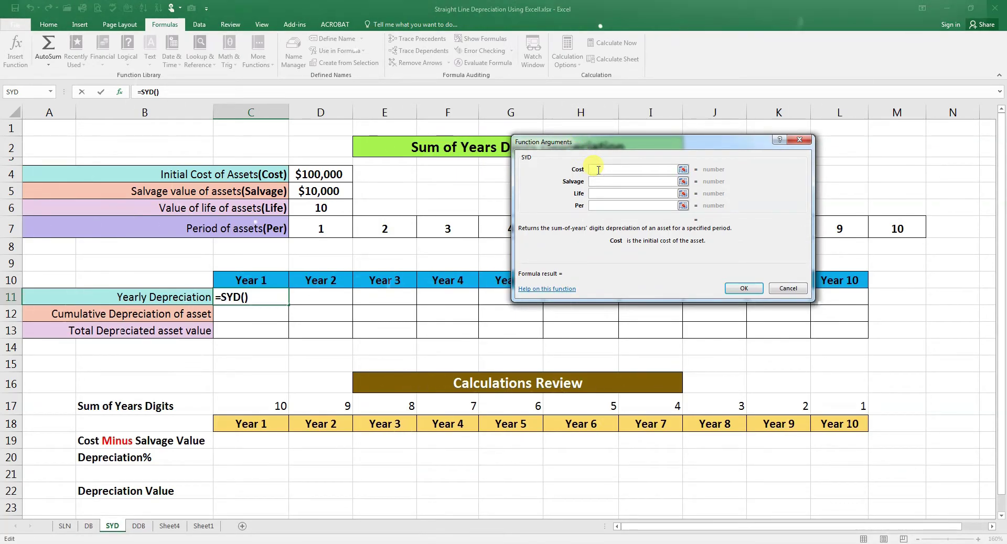
{"action": "left_click", "coordinate": [320, 174]}
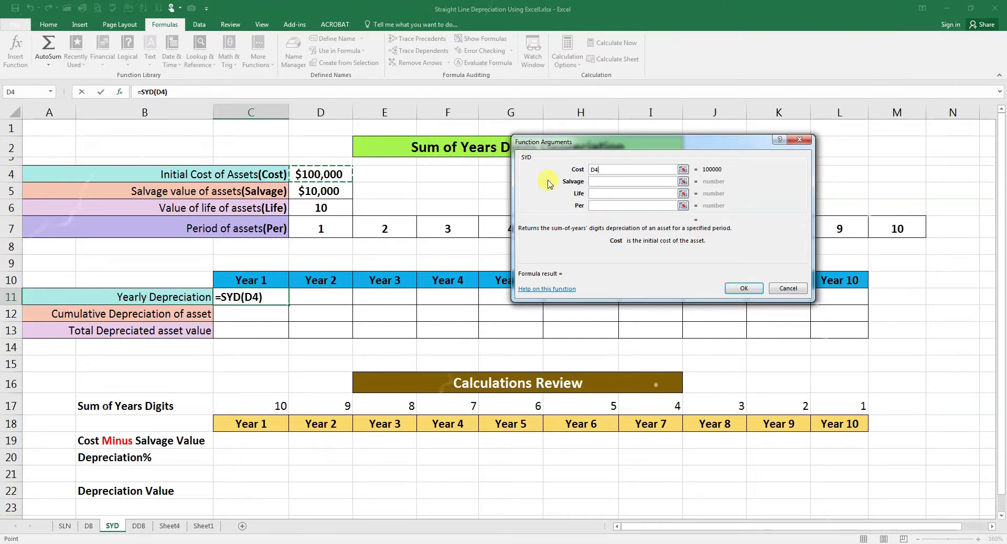
{"action": "left_click", "coordinate": [594, 181]}
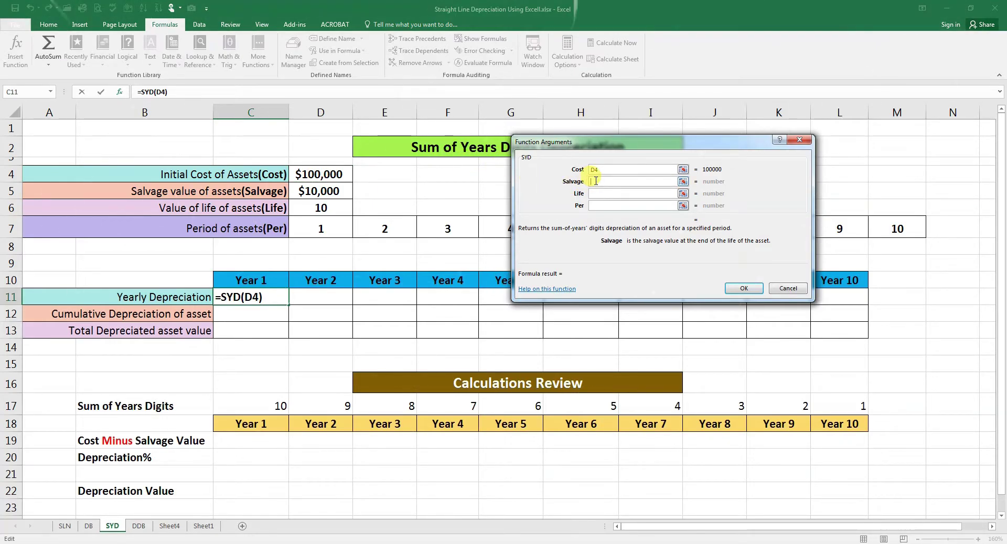
{"action": "left_click", "coordinate": [332, 191]}
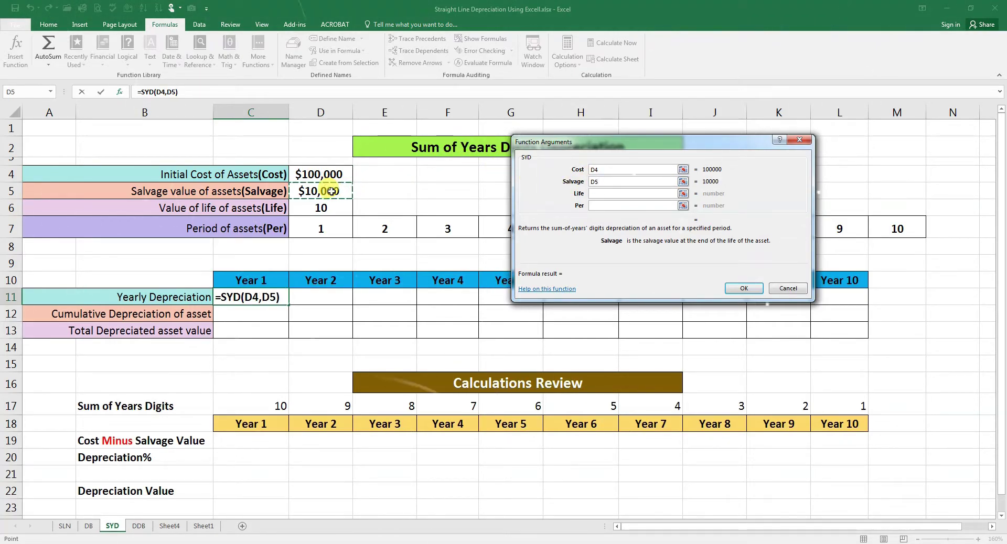
{"action": "left_click", "coordinate": [602, 194]}
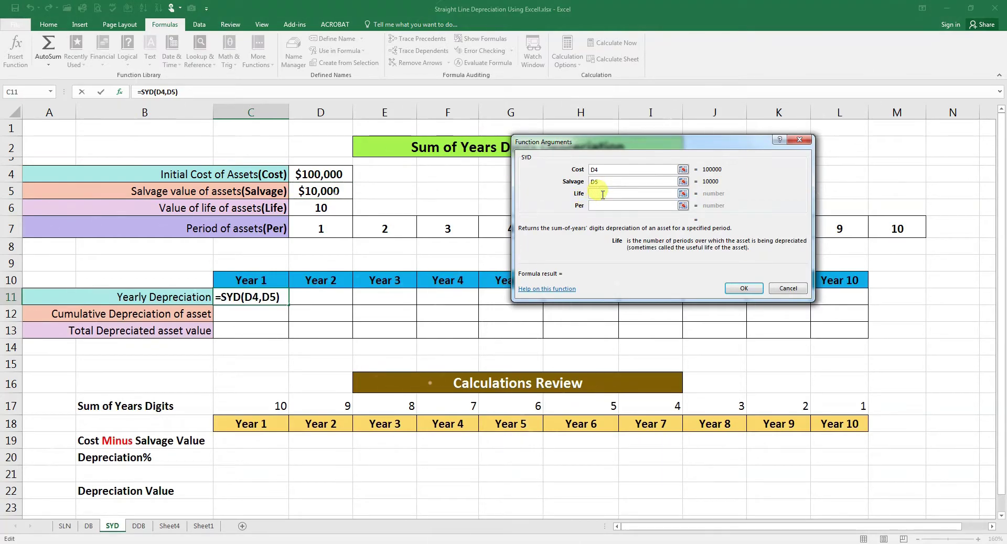
{"action": "left_click", "coordinate": [331, 208]}
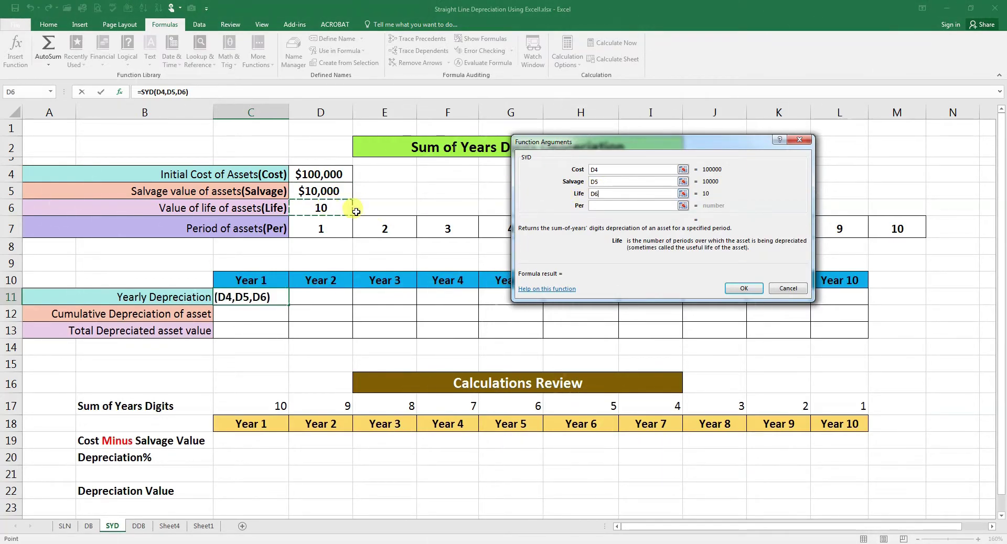
{"action": "left_click", "coordinate": [625, 205]}
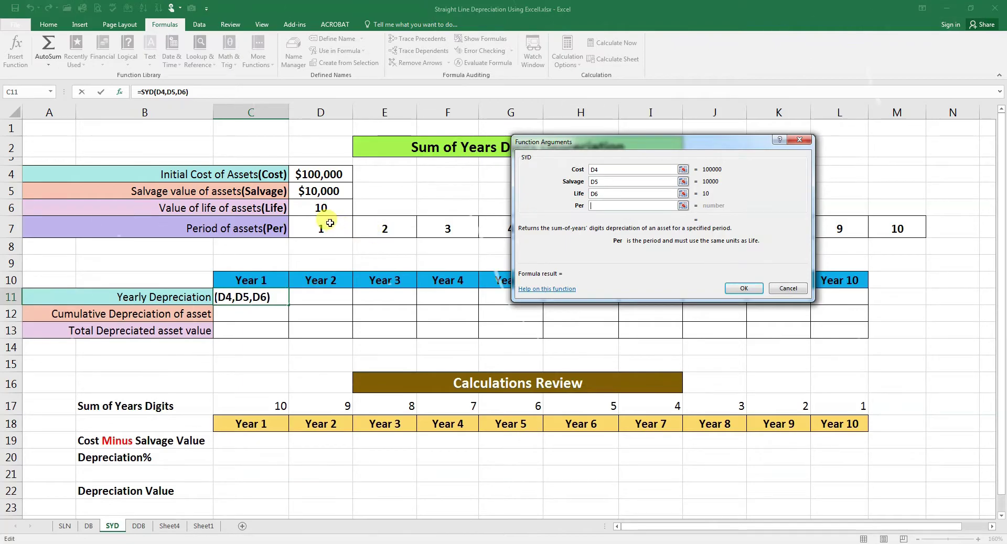
{"action": "left_click", "coordinate": [330, 224]}
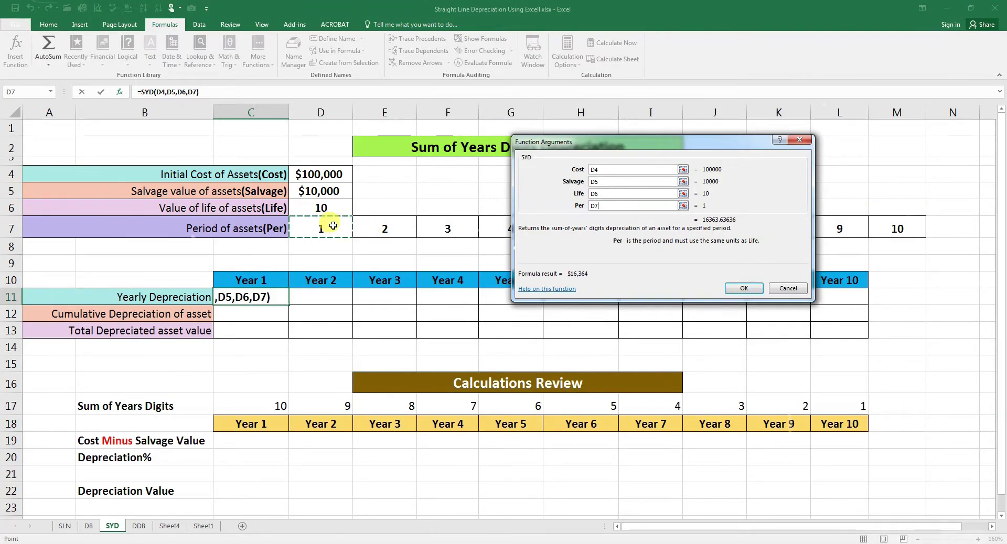
{"action": "left_click", "coordinate": [743, 288]}
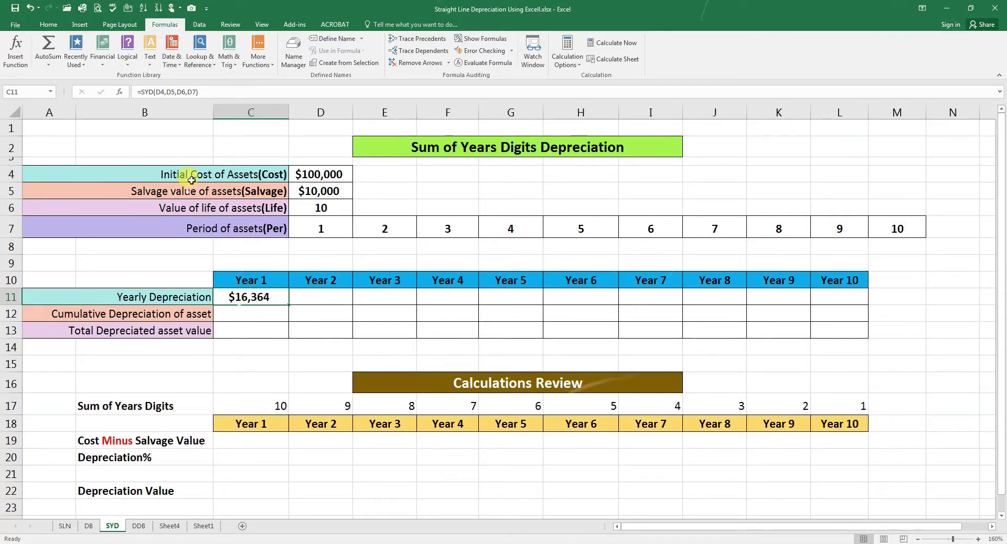
Lock C11's cost, salvage and life references as $D$4, $D$5 and $D$6
{"action": "left_click", "coordinate": [160, 90]}
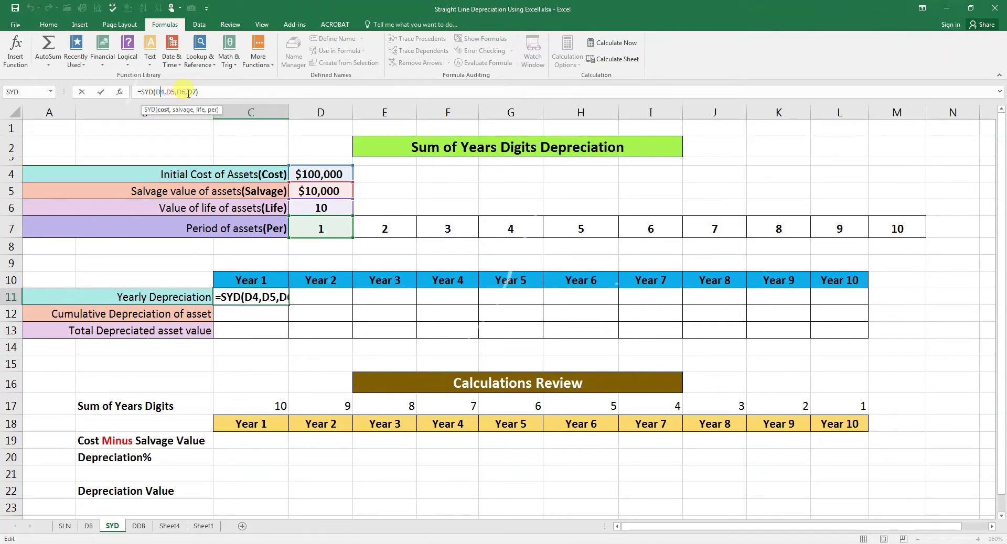
{"action": "key", "text": "F4"}
{"action": "key", "text": "F4"}
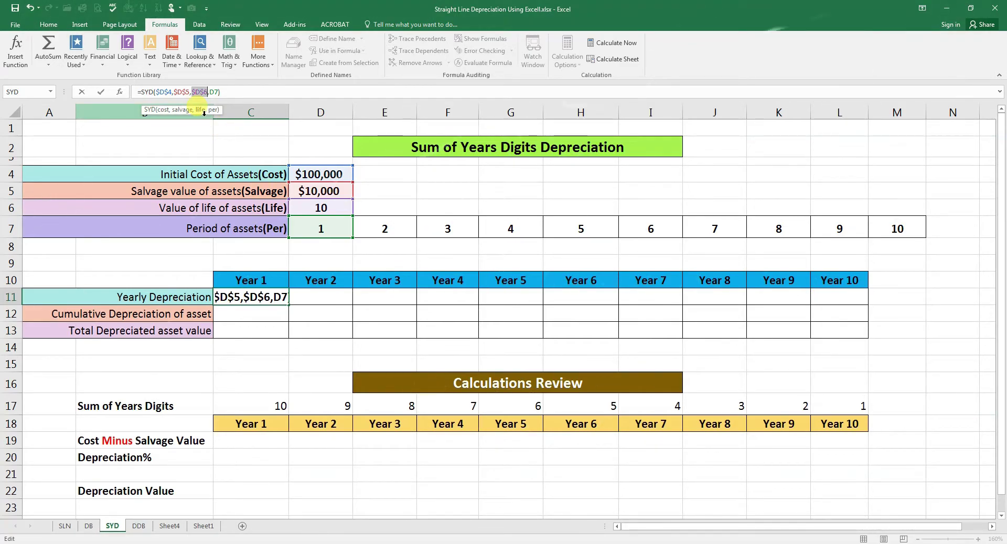
{"action": "key", "text": "Return"}
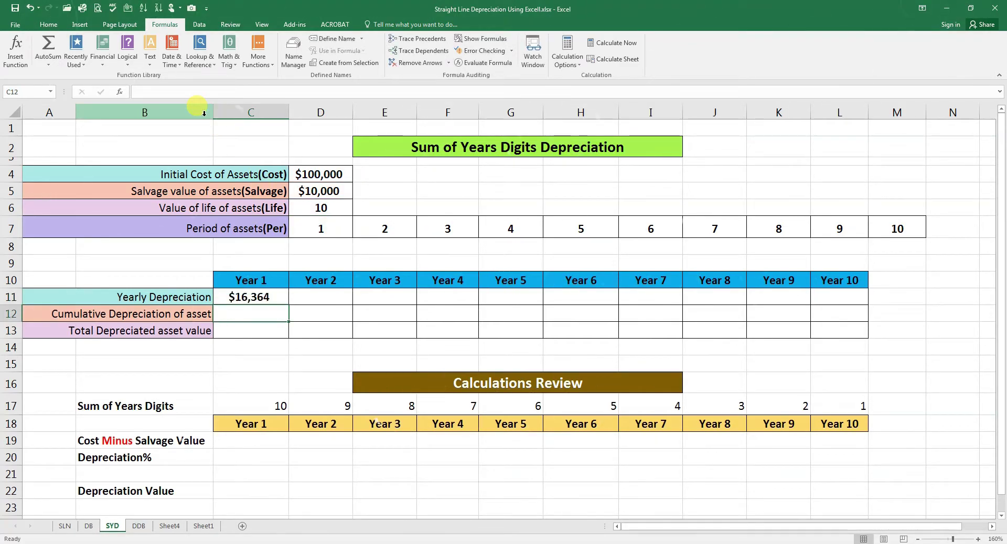
Copy C11's SYD formula across to Year 10 and check the Year 2–5 formulas
{"action": "left_click", "coordinate": [266, 296]}
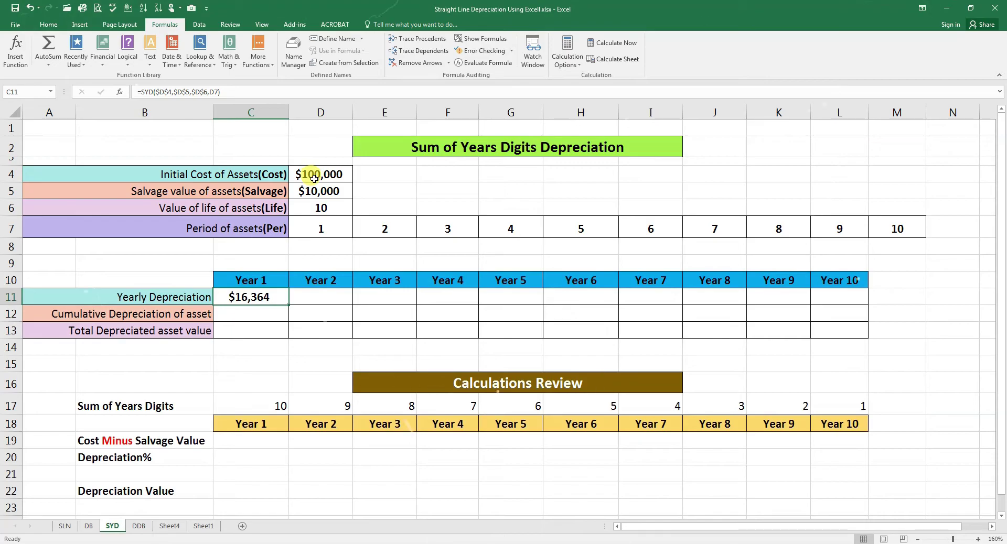
{"action": "left_click_drag", "start_coordinate": [315, 207], "coordinate": [311, 173]}
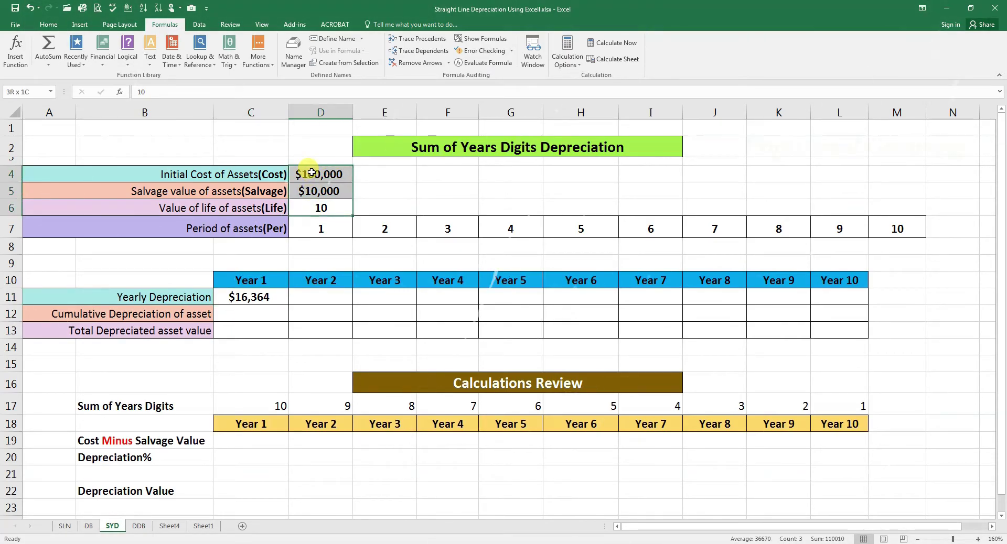
{"action": "left_click", "coordinate": [251, 296]}
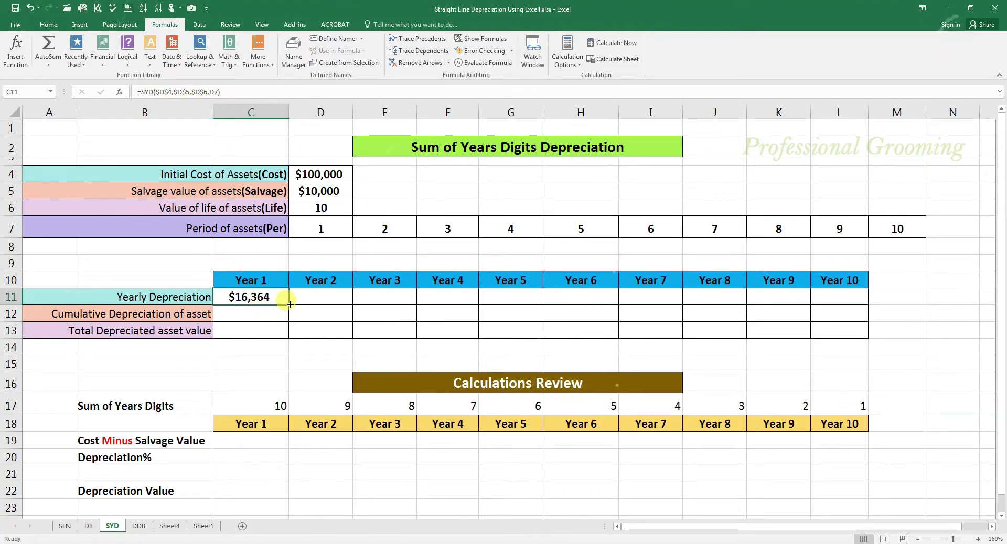
{"action": "left_click_drag", "start_coordinate": [290, 304], "coordinate": [841, 320]}
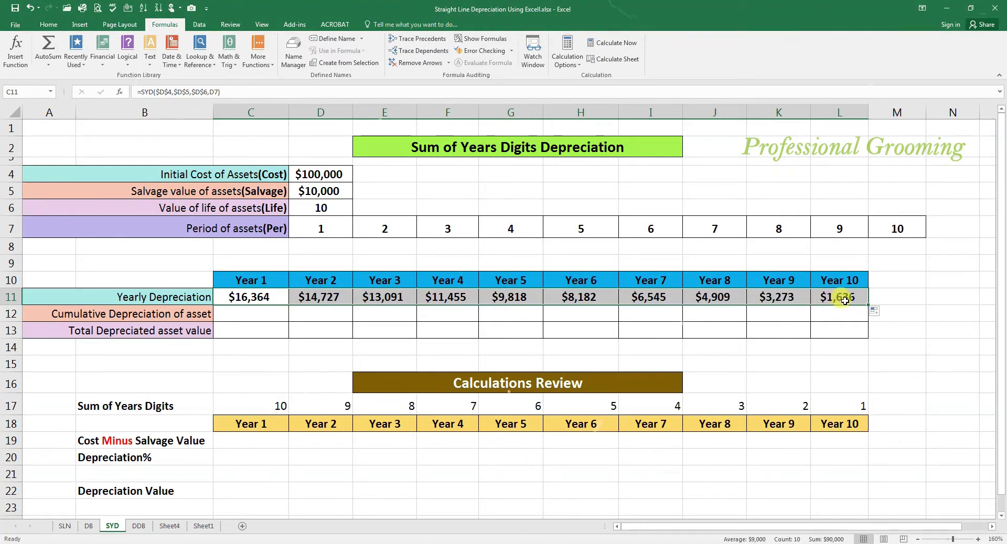
{"action": "left_click", "coordinate": [311, 298]}
{"action": "key", "text": "Right"}
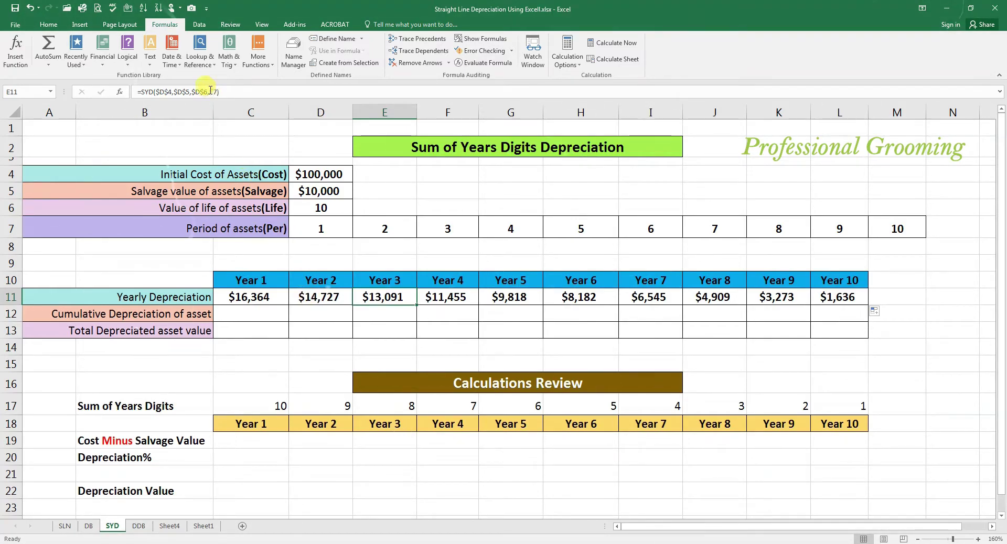
{"action": "key", "text": "Right"}
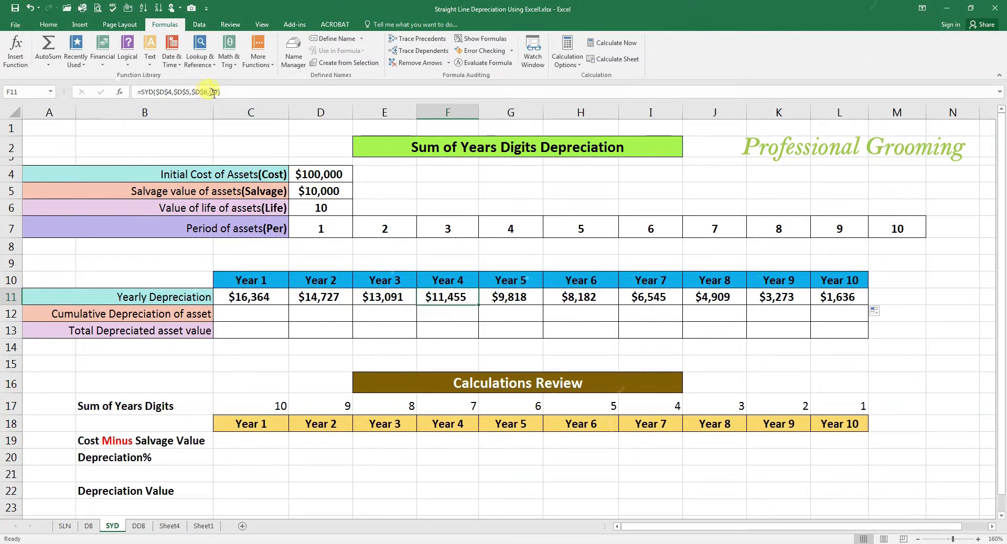
{"action": "key", "text": "Right"}
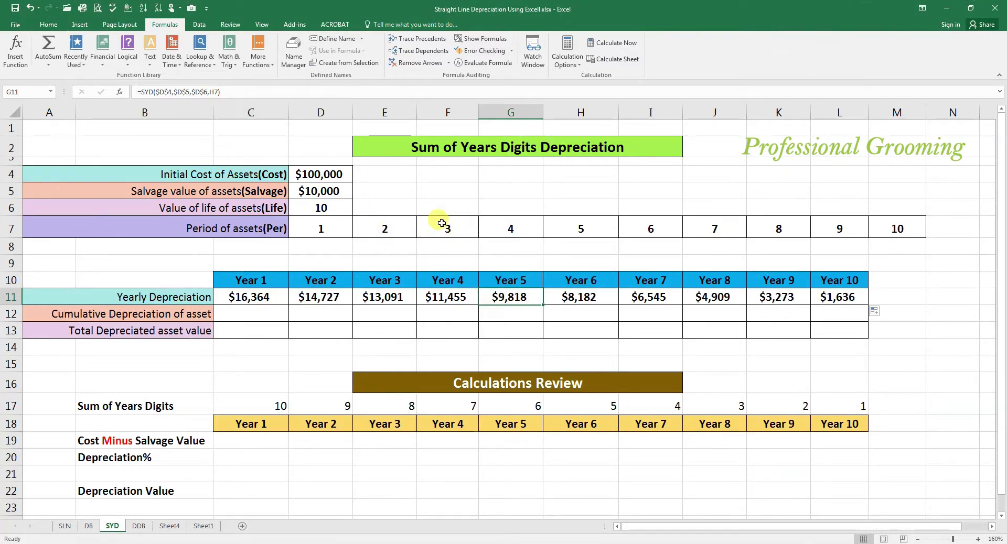
Set Year 1 cumulative depreciation in C12 to =C11
{"action": "left_click", "coordinate": [242, 315]}
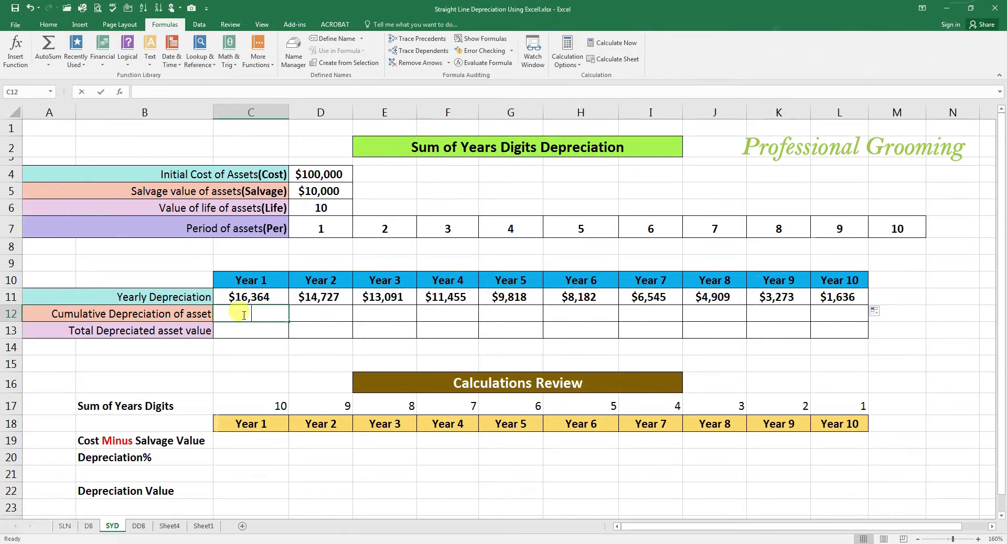
{"action": "type", "text": "="}
{"action": "left_click", "coordinate": [247, 297]}
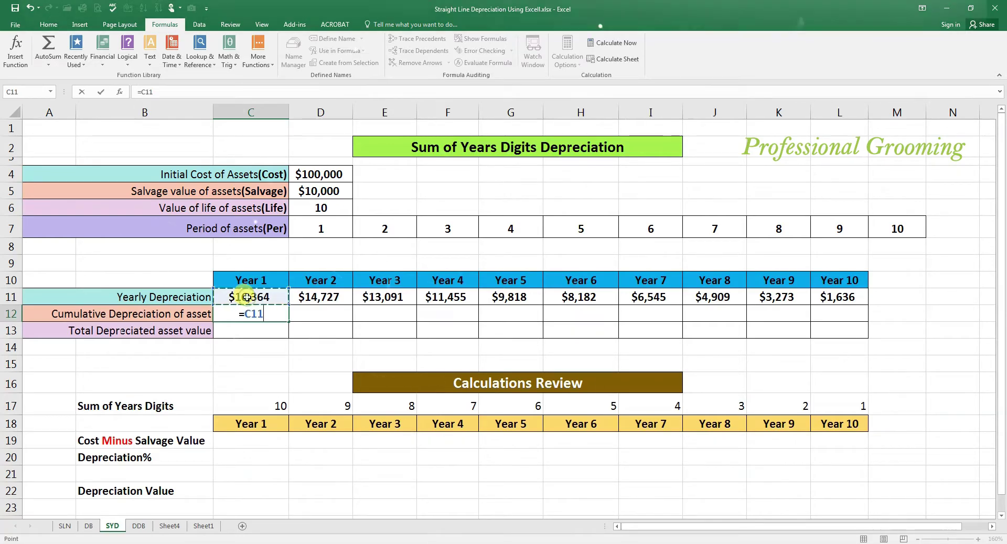
{"action": "key", "text": "Return"}
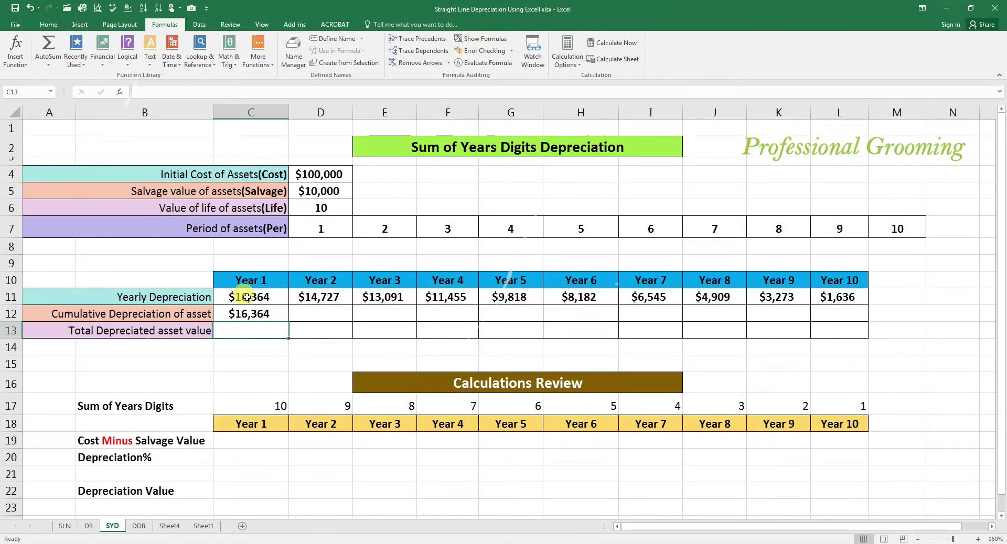
Enter =D11+C12 in D12 and copy it across to Year 10, ending at $90,000
{"action": "left_click", "coordinate": [320, 313]}
{"action": "type", "text": "="}
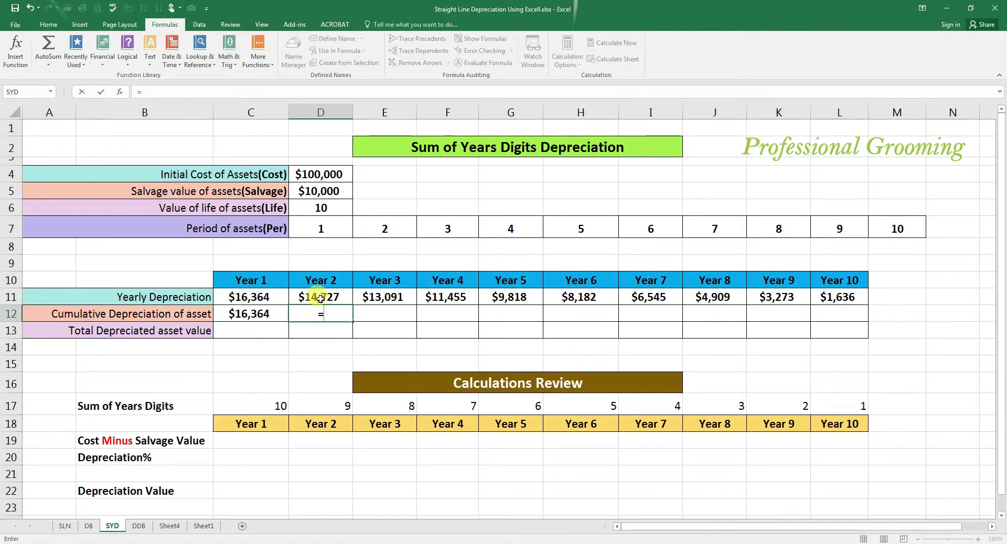
{"action": "left_click", "coordinate": [319, 297]}
{"action": "type", "text": "+"}
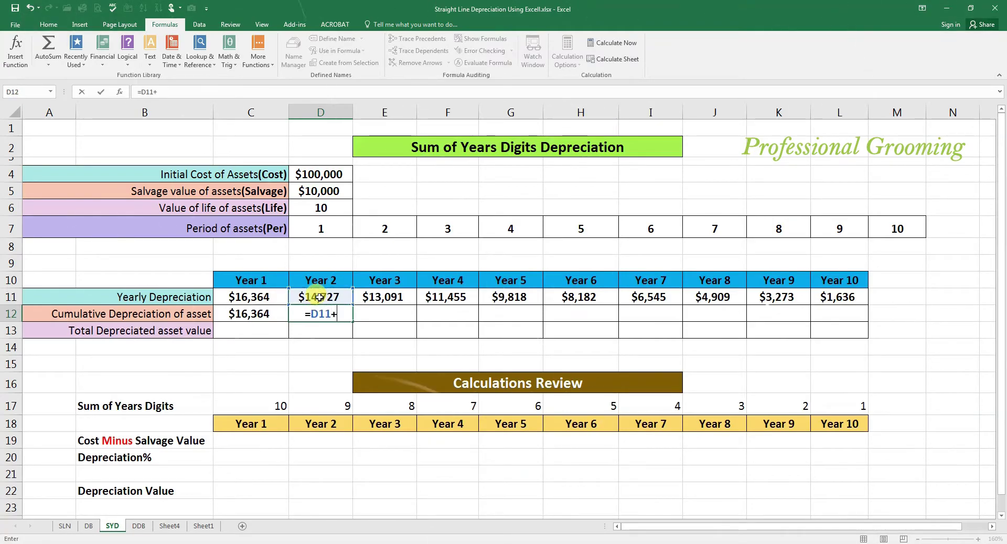
{"action": "left_click", "coordinate": [266, 313]}
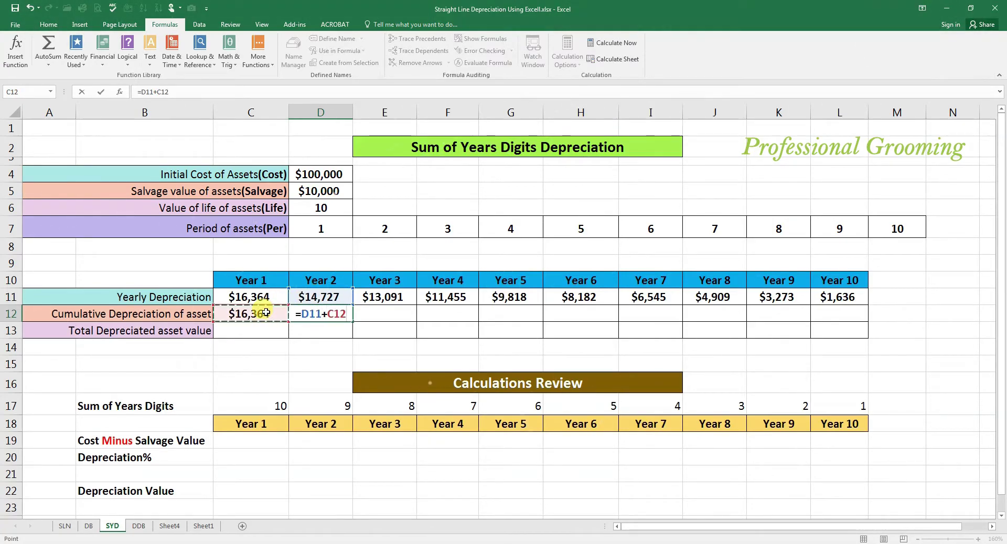
{"action": "key", "text": "Return"}
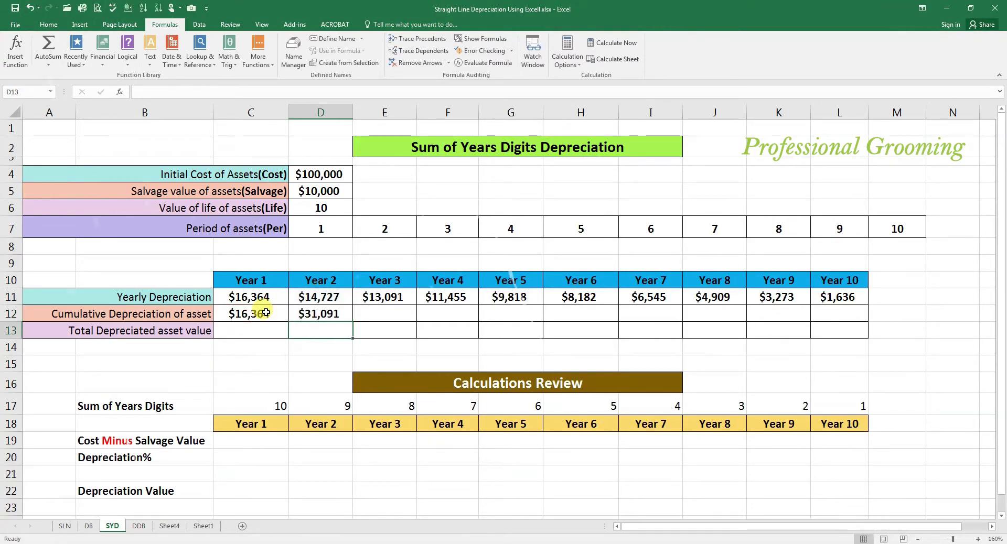
{"action": "left_click", "coordinate": [320, 315]}
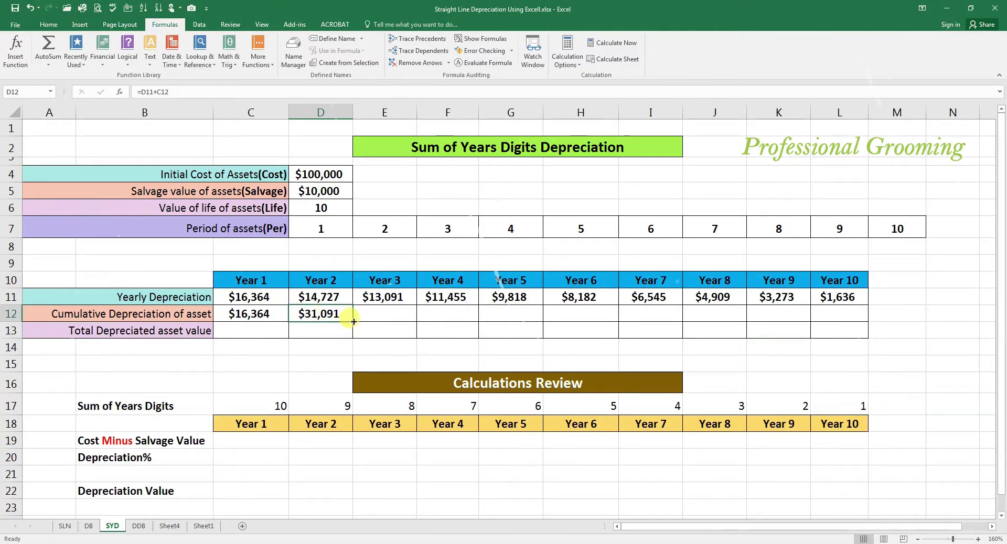
{"action": "left_click_drag", "start_coordinate": [354, 321], "coordinate": [847, 324]}
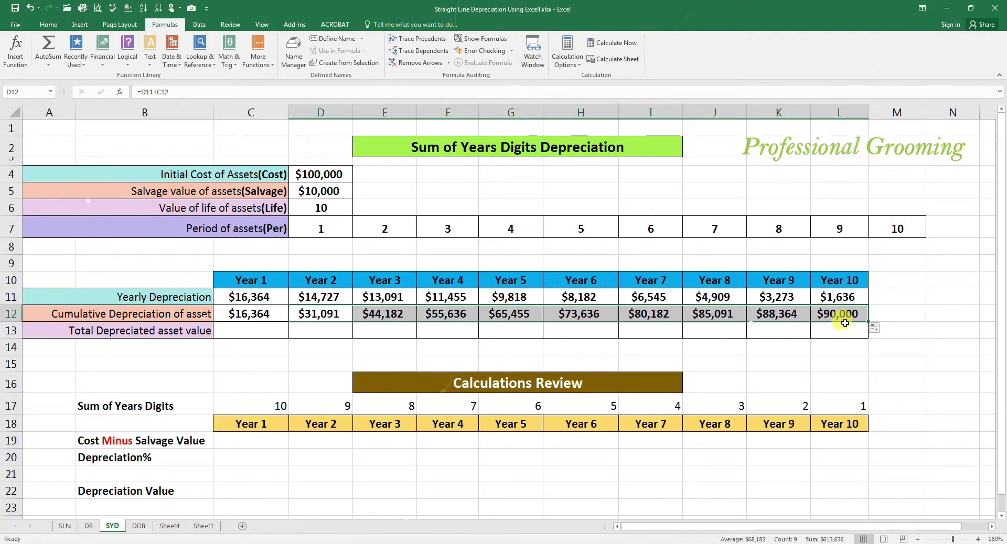
{"action": "left_click", "coordinate": [834, 315]}
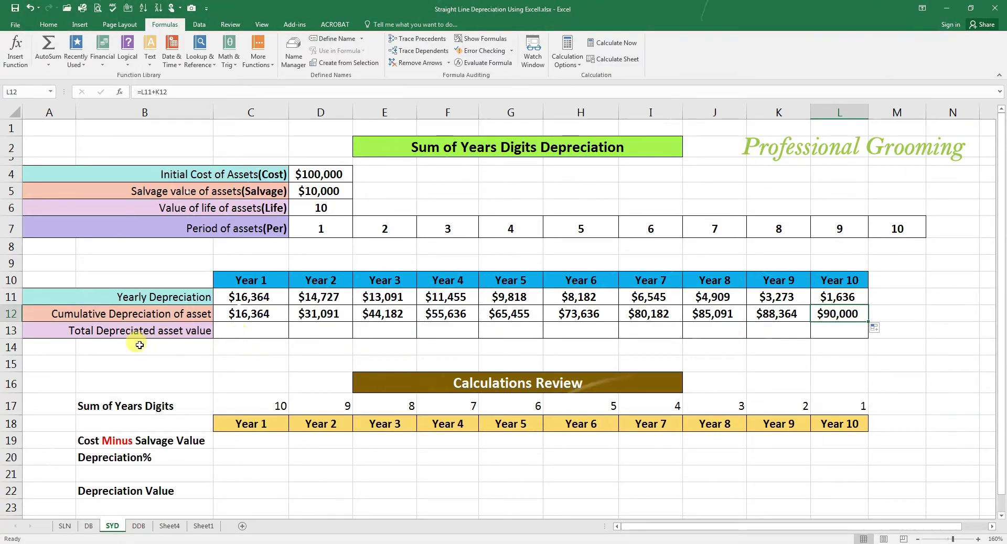
Enter =D4-C12 in C13 for Year 1's remaining asset value of $83,636
{"action": "left_click", "coordinate": [250, 331]}
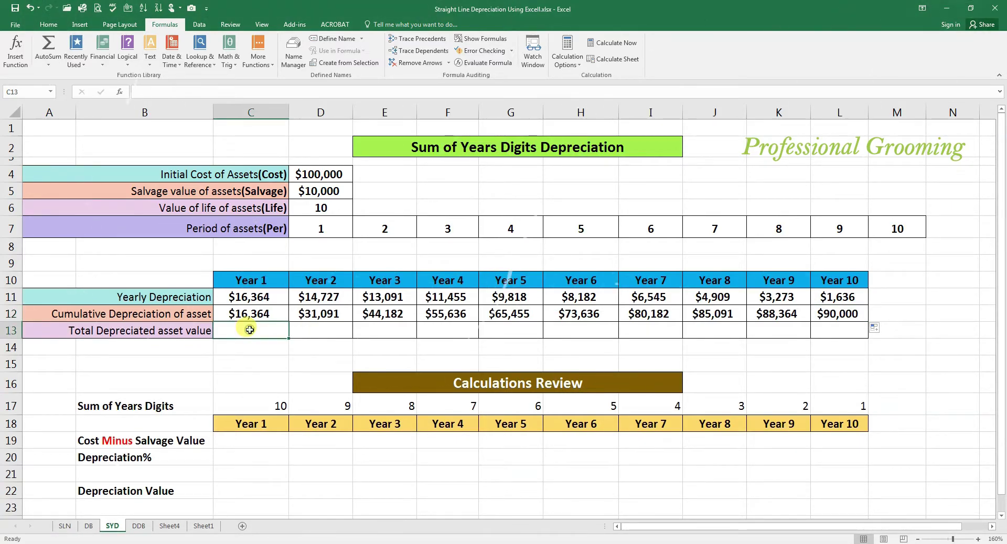
{"action": "type", "text": "="}
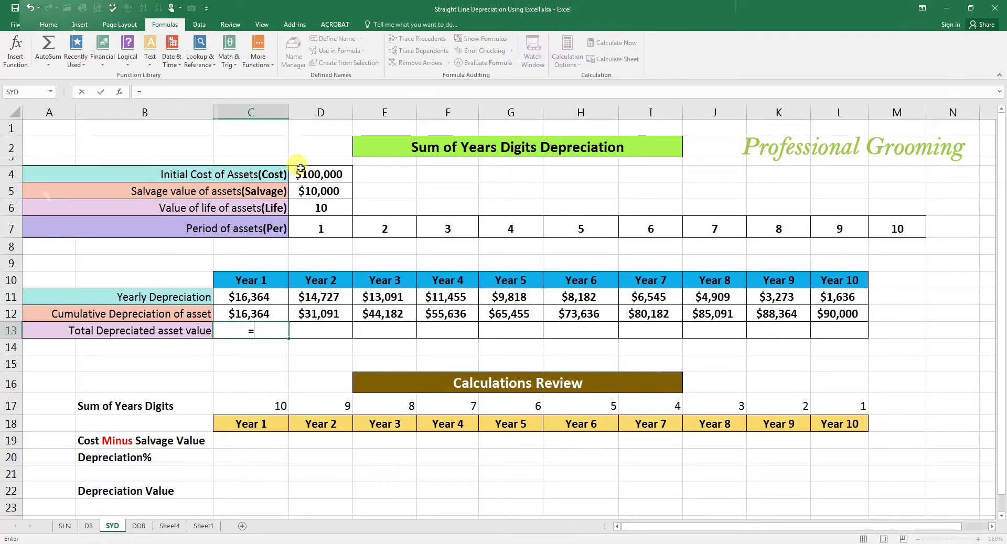
{"action": "left_click", "coordinate": [317, 175]}
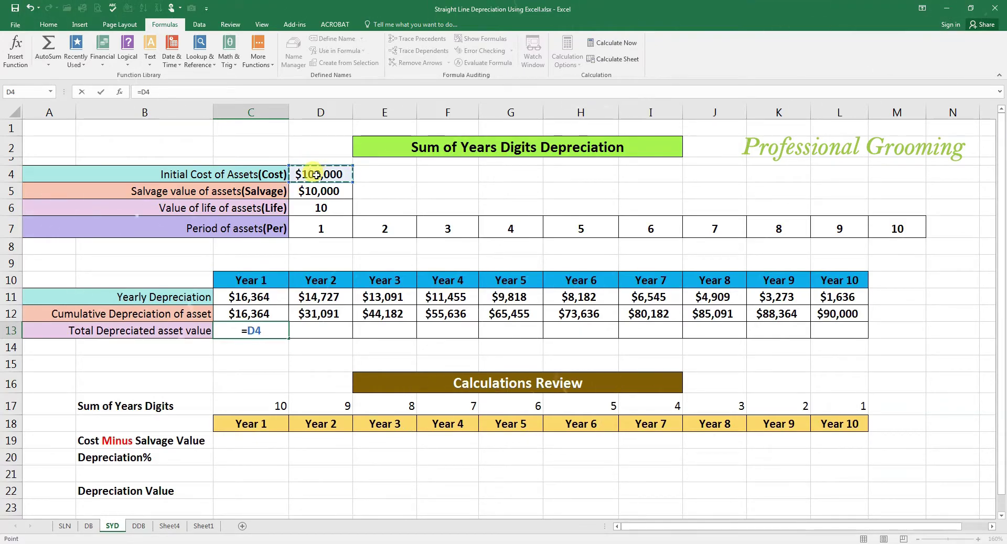
{"action": "type", "text": "-"}
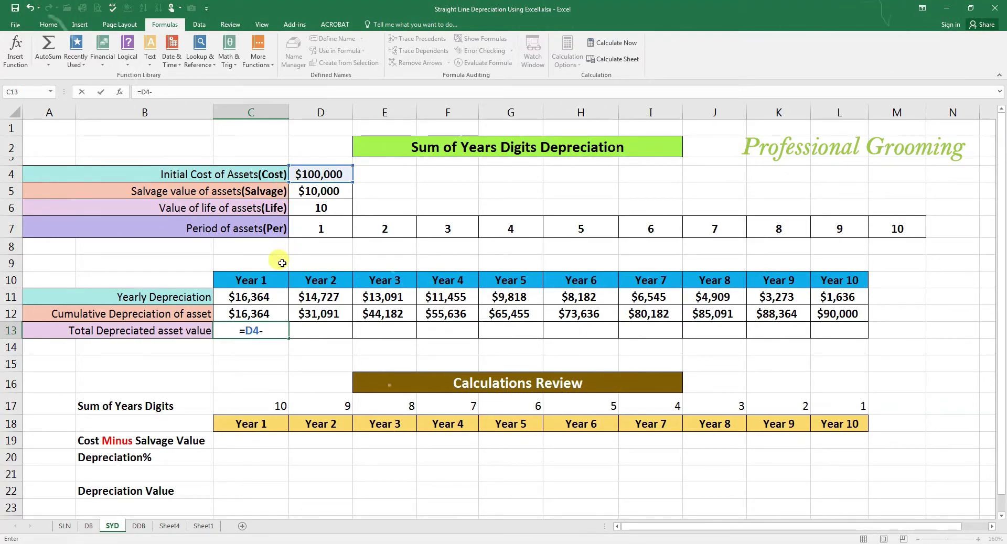
{"action": "left_click", "coordinate": [254, 313]}
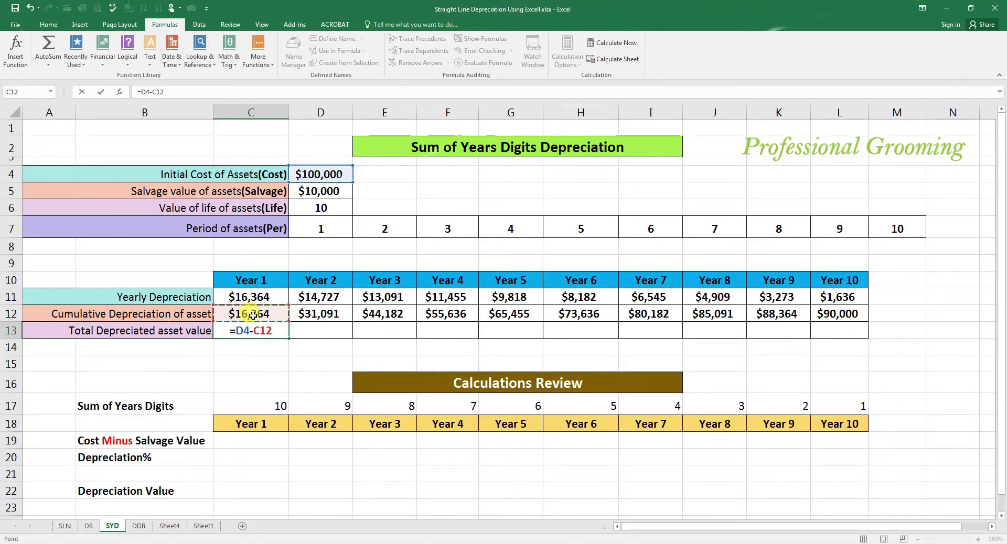
{"action": "key", "text": "Return"}
Make the cost reference $D$4 and copy the formula across to Year 10, ending at $10,000
{"action": "left_click", "coordinate": [253, 330]}
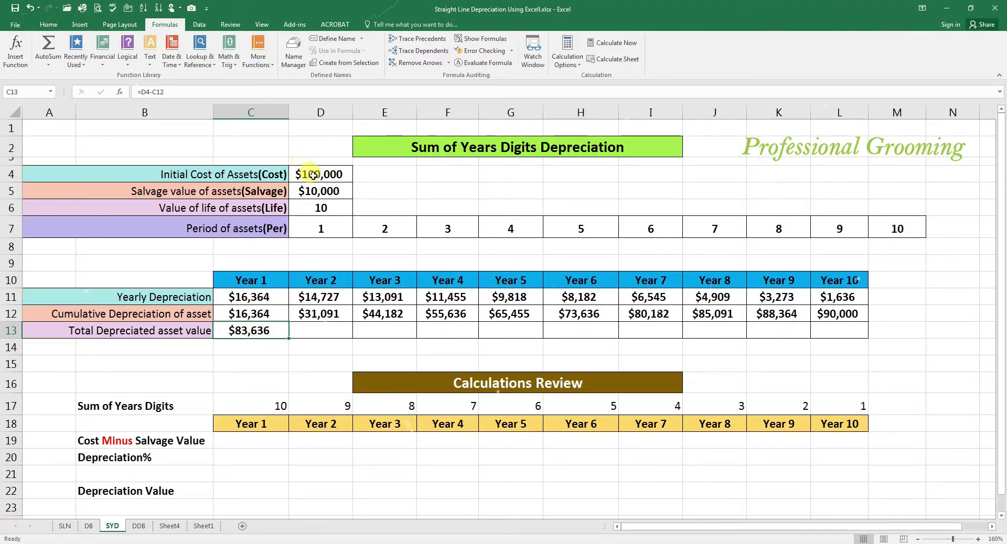
{"action": "left_click", "coordinate": [146, 91]}
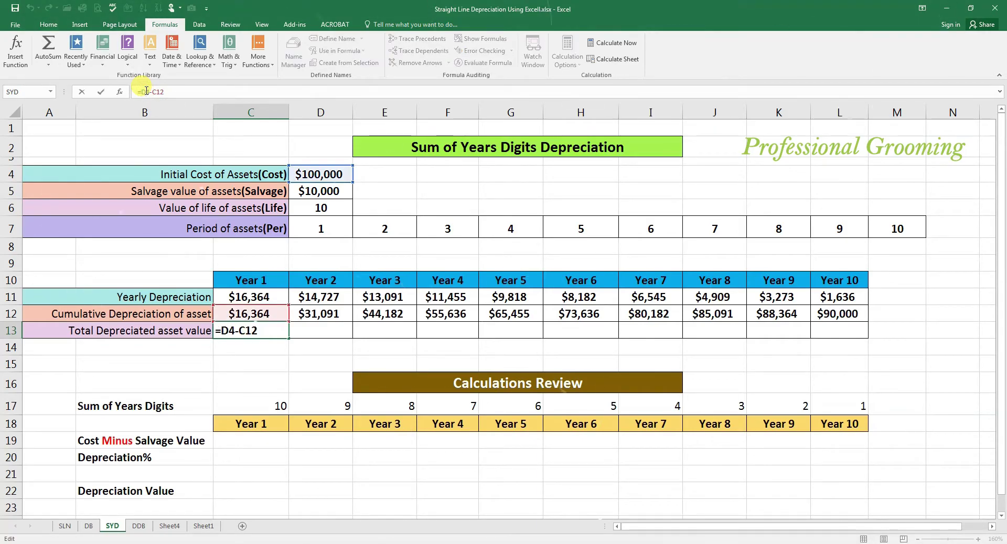
{"action": "key", "text": "F4"}
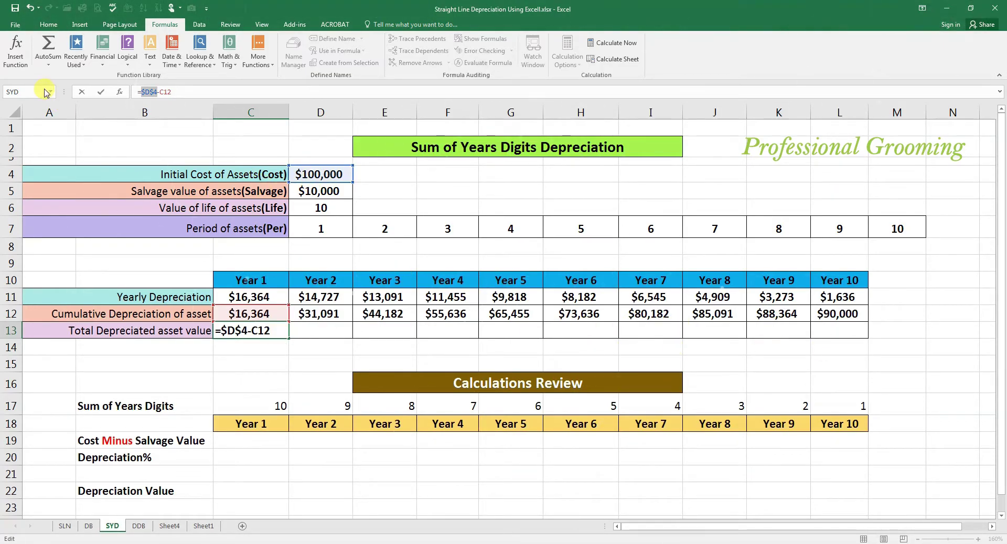
{"action": "key", "text": "Return"}
{"action": "left_click", "coordinate": [248, 332]}
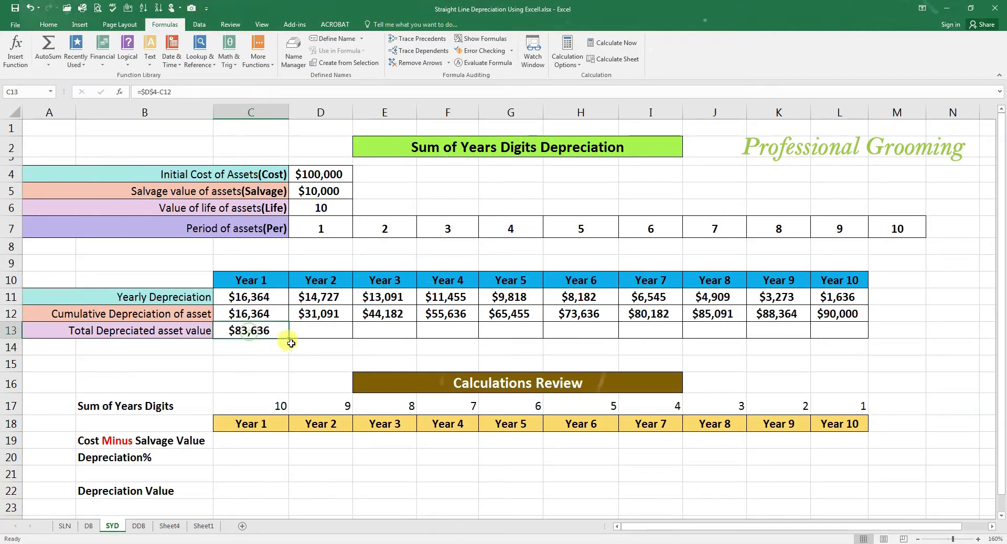
{"action": "left_click_drag", "start_coordinate": [288, 340], "coordinate": [855, 356]}
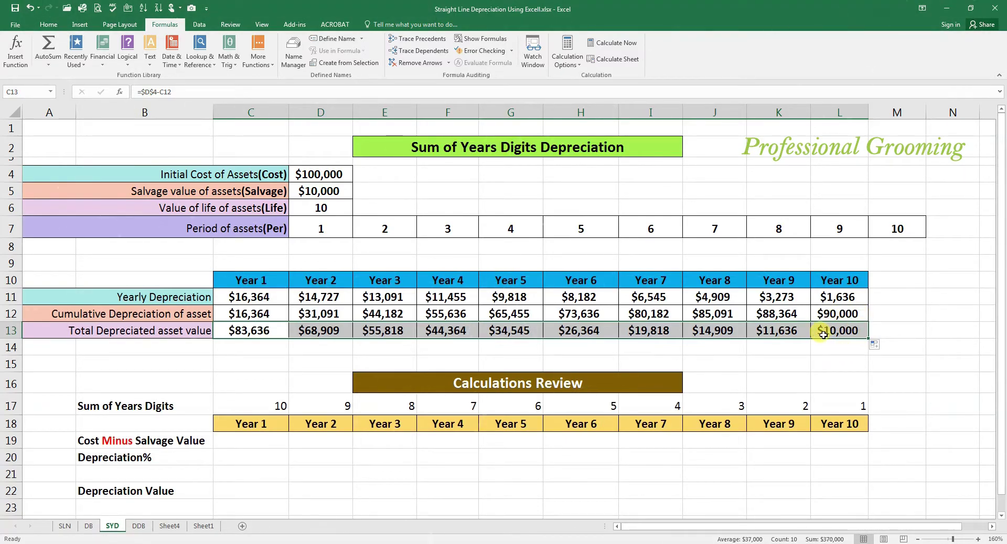
{"action": "left_click", "coordinate": [246, 351]}
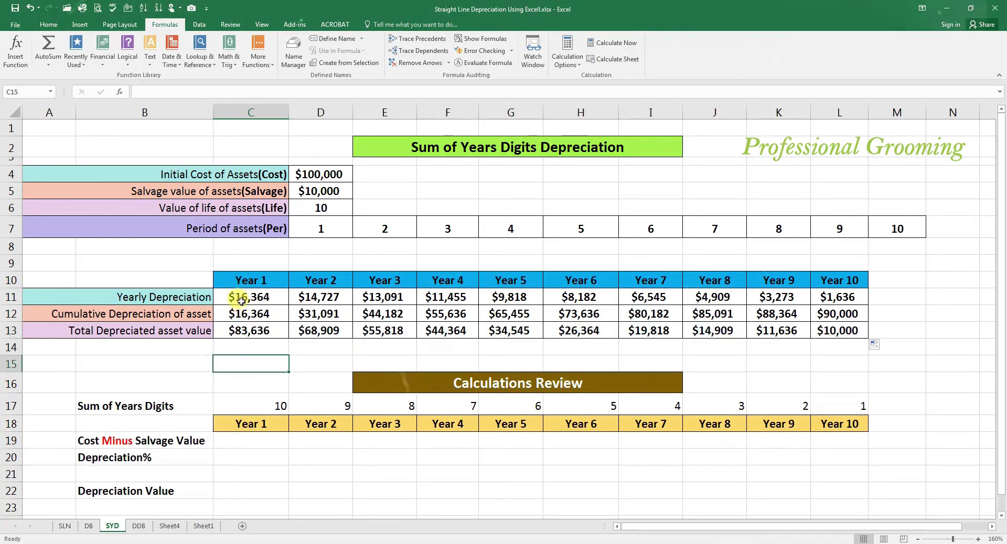
{"action": "left_click_drag", "start_coordinate": [242, 304], "coordinate": [837, 330]}
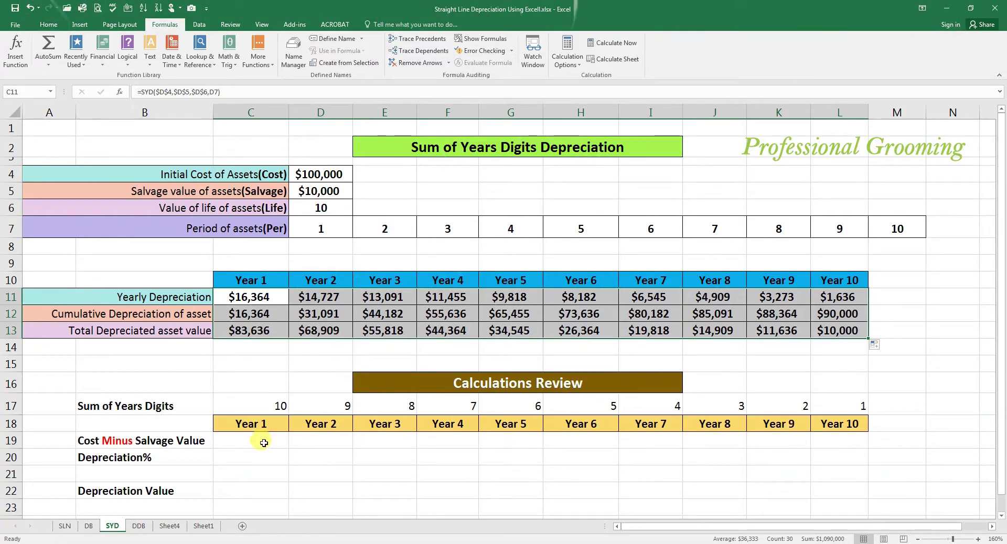
{"action": "left_click", "coordinate": [240, 443]}
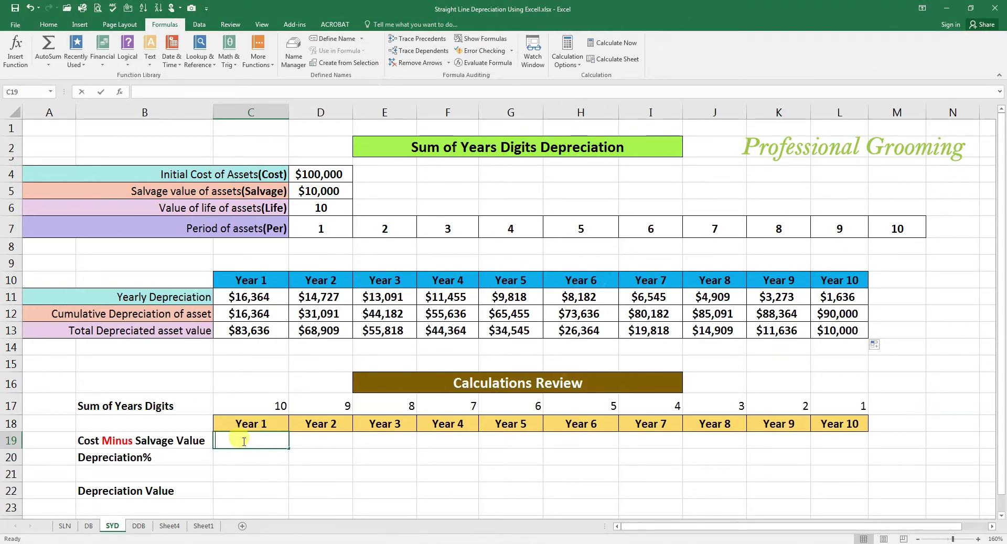
Enter =D4-D5 in C19 for Year 1's cost minus salvage value
{"action": "type", "text": "="}
{"action": "left_click", "coordinate": [328, 173]}
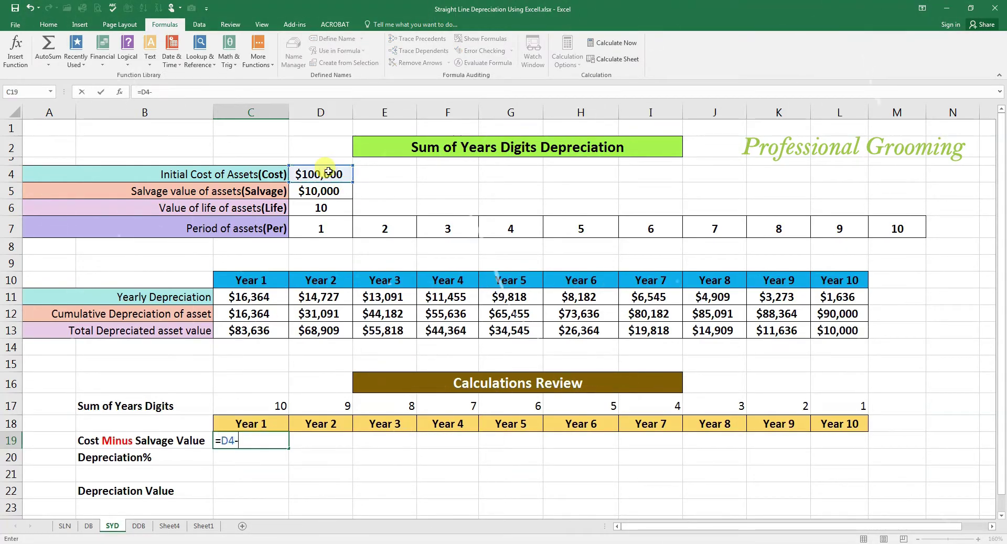
{"action": "type", "text": "-"}
{"action": "left_click", "coordinate": [340, 190]}
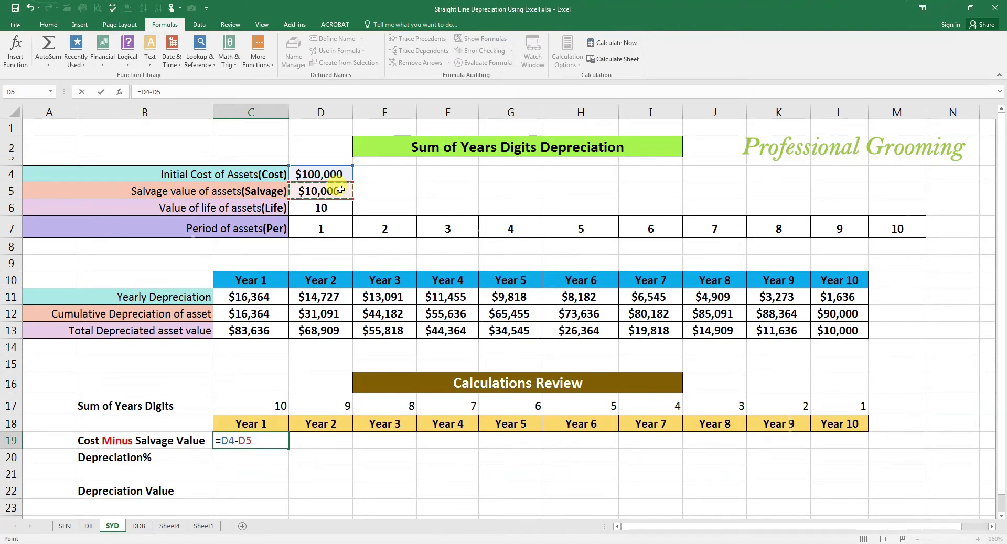
{"action": "key", "text": "Return"}
Lock the formula as =$D$4-$D$5 and copy the $90,000 value across to Year 10
{"action": "left_click", "coordinate": [267, 444]}
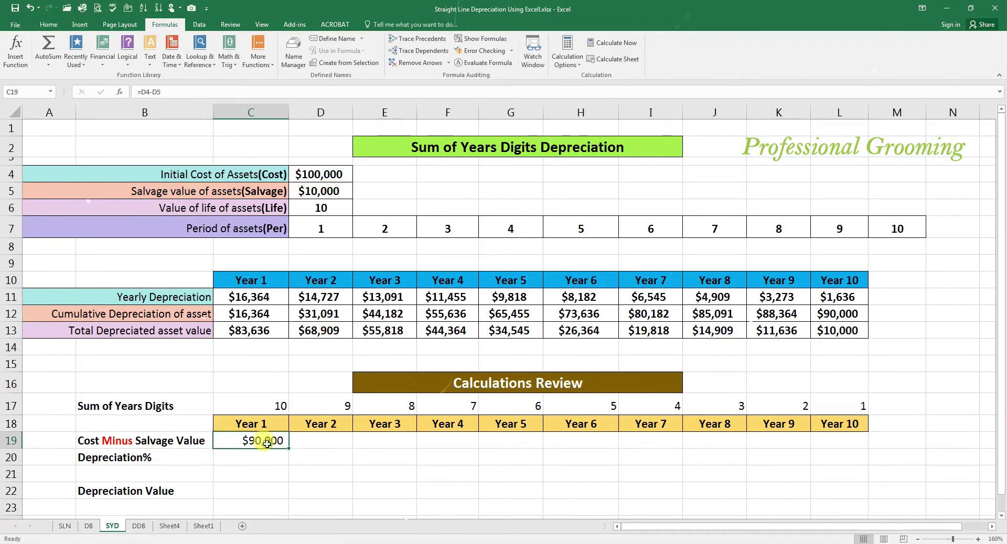
{"action": "left_click", "coordinate": [145, 91]}
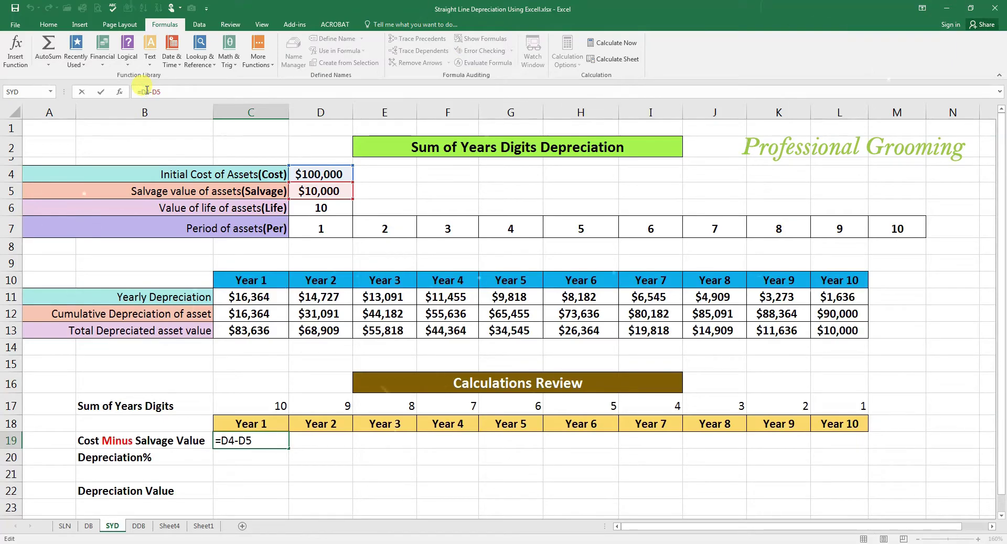
{"action": "key", "text": "F4"}
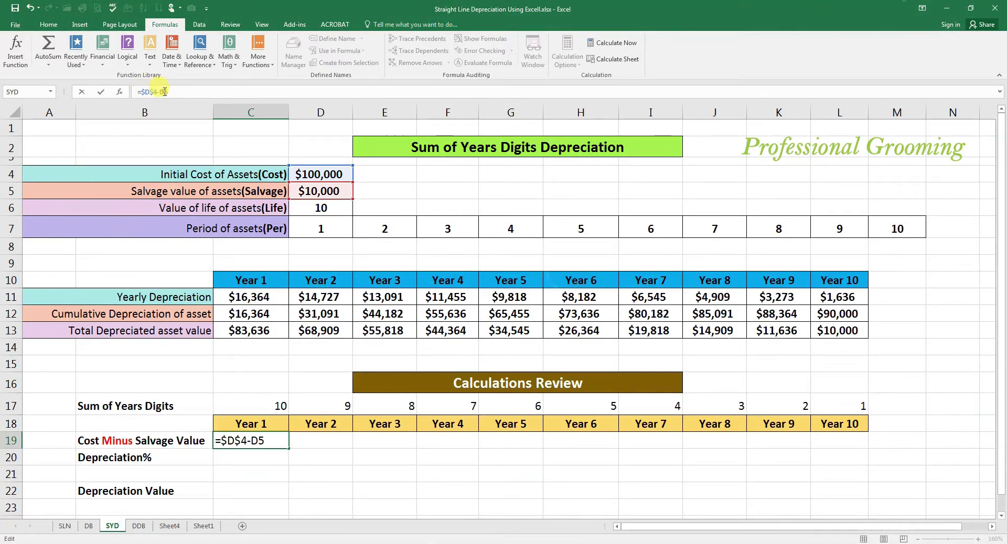
{"action": "key", "text": "Return"}
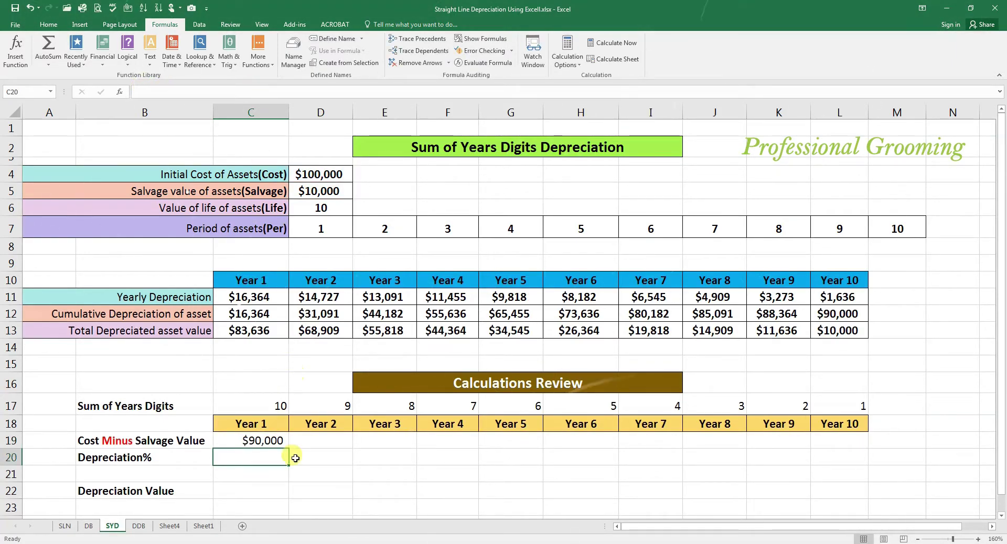
{"action": "left_click", "coordinate": [261, 441]}
{"action": "left_click_drag", "start_coordinate": [287, 449], "coordinate": [844, 462]}
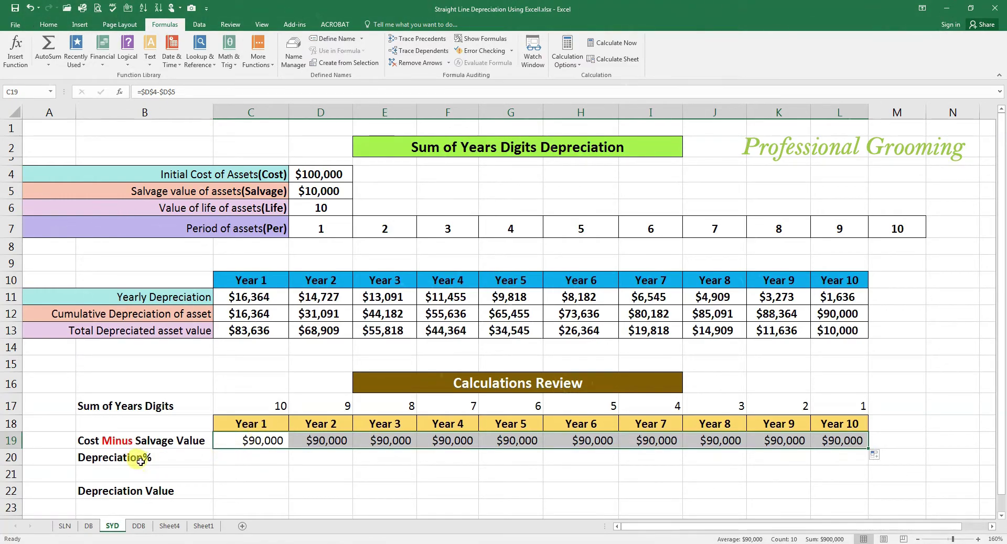
{"action": "left_click", "coordinate": [254, 462]}
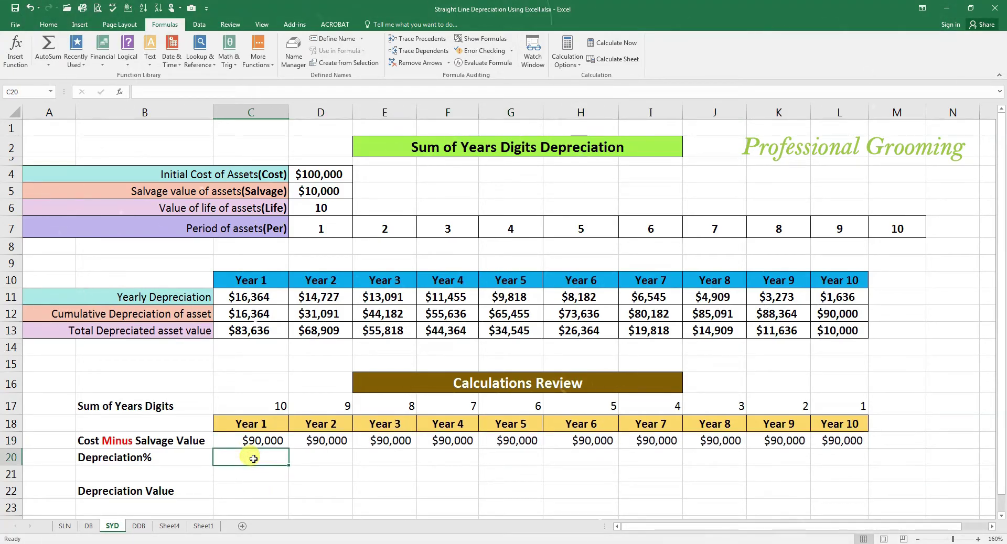
Enter =C17/M17 in C20 for Year 1's depreciation percentage
{"action": "type", "text": "="}
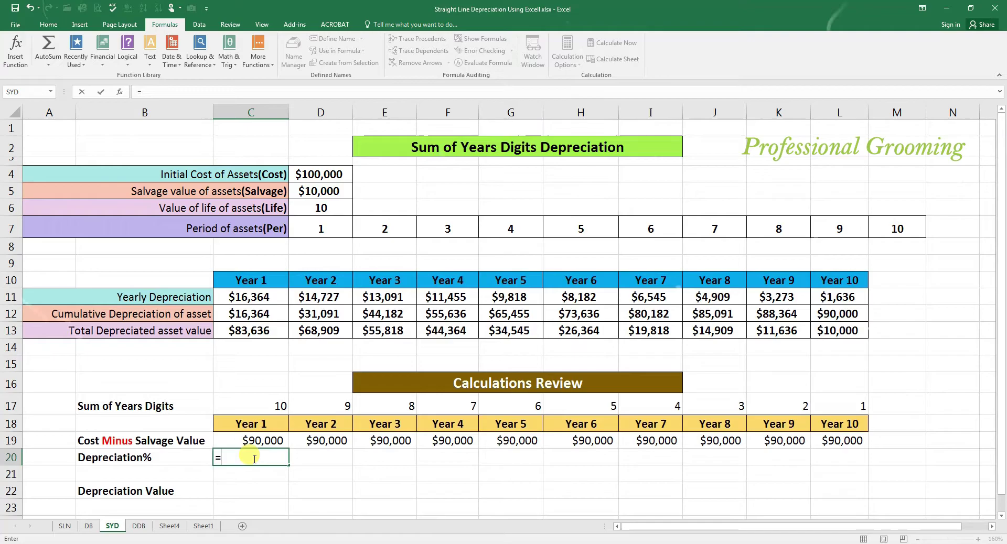
{"action": "left_click", "coordinate": [264, 405]}
{"action": "type", "text": "/"}
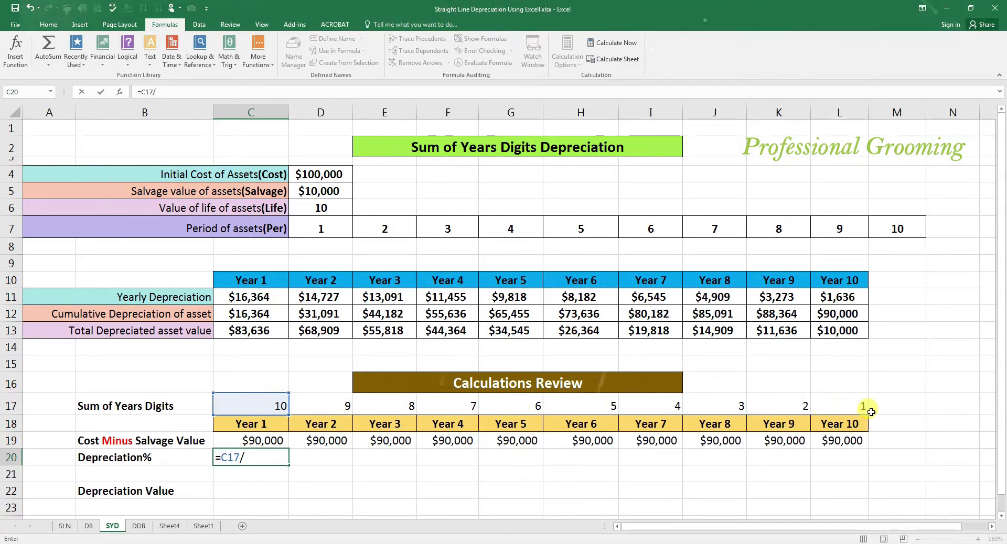
{"action": "left_click", "coordinate": [900, 405]}
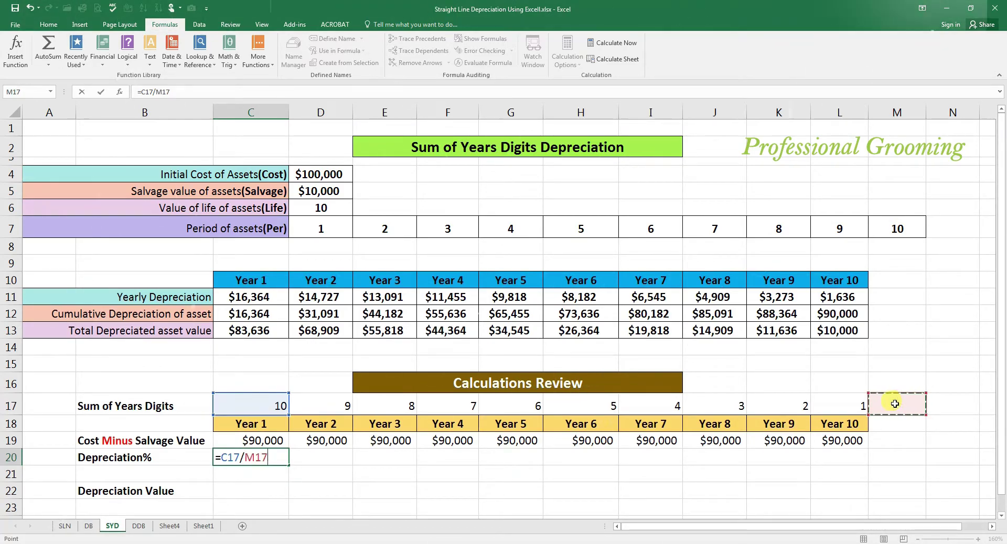
{"action": "key", "text": "Return"}
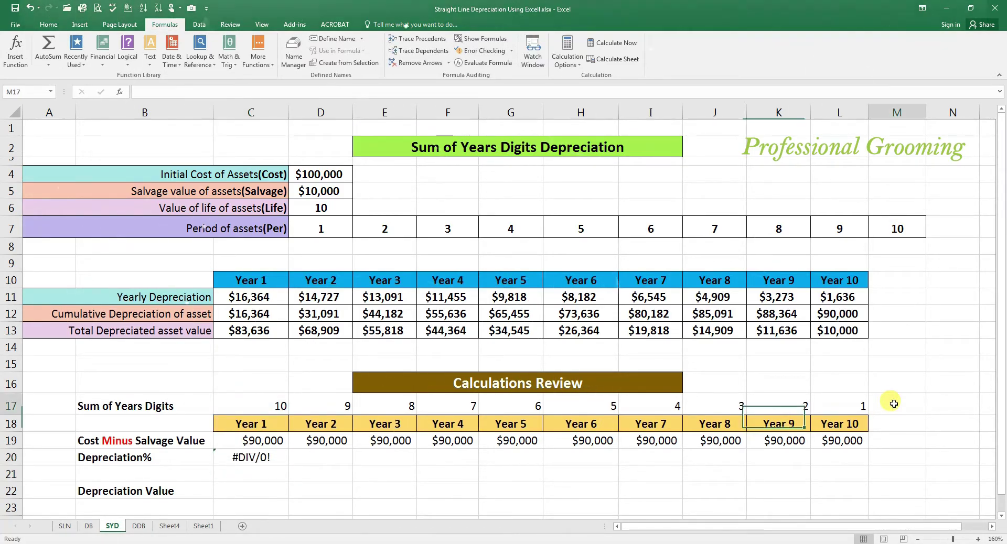
AutoSum C17:L17 into M17 so the digits total 55 and Year 1 shows 18.2%
{"action": "left_click", "coordinate": [893, 404]}
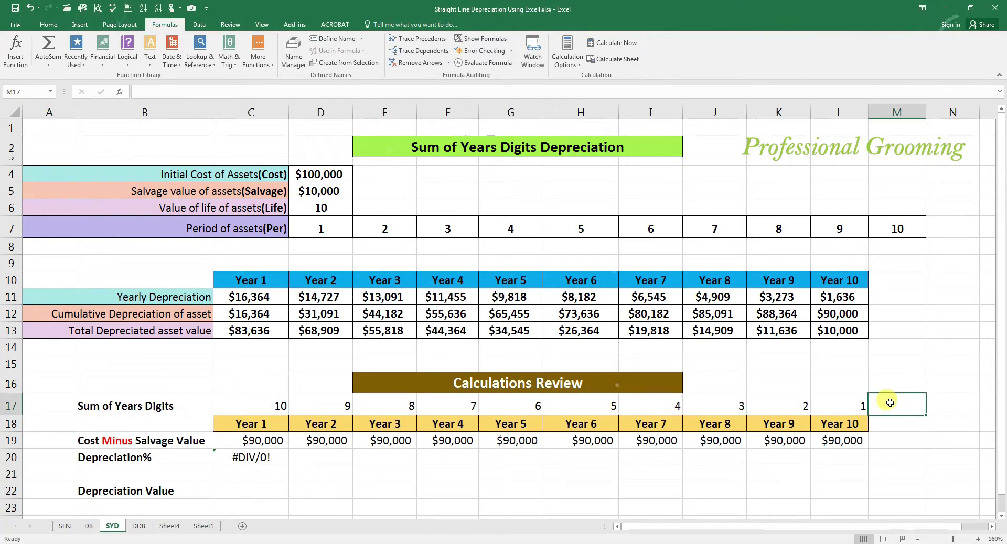
{"action": "left_click", "coordinate": [49, 25]}
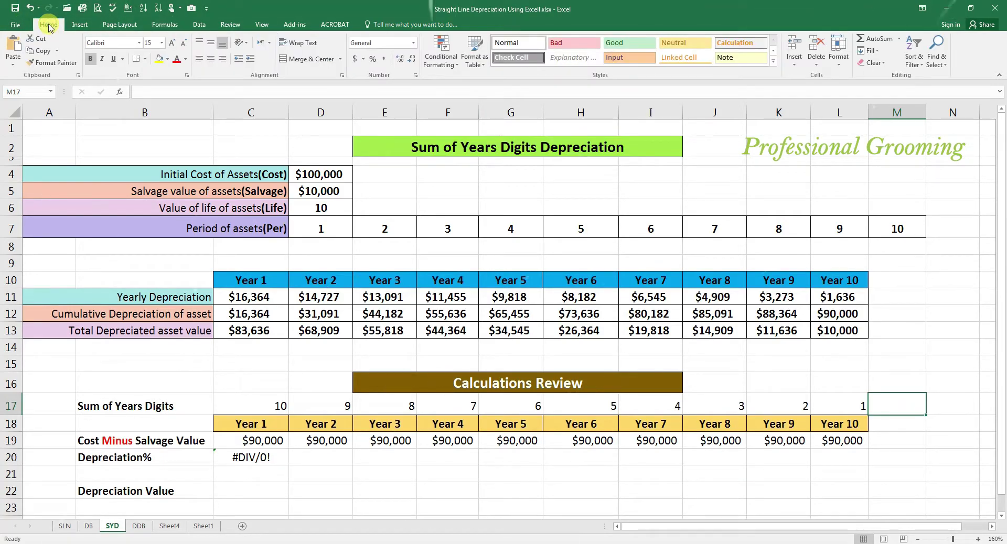
{"action": "left_click", "coordinate": [864, 42]}
{"action": "left_click_drag", "start_coordinate": [259, 403], "coordinate": [839, 407]}
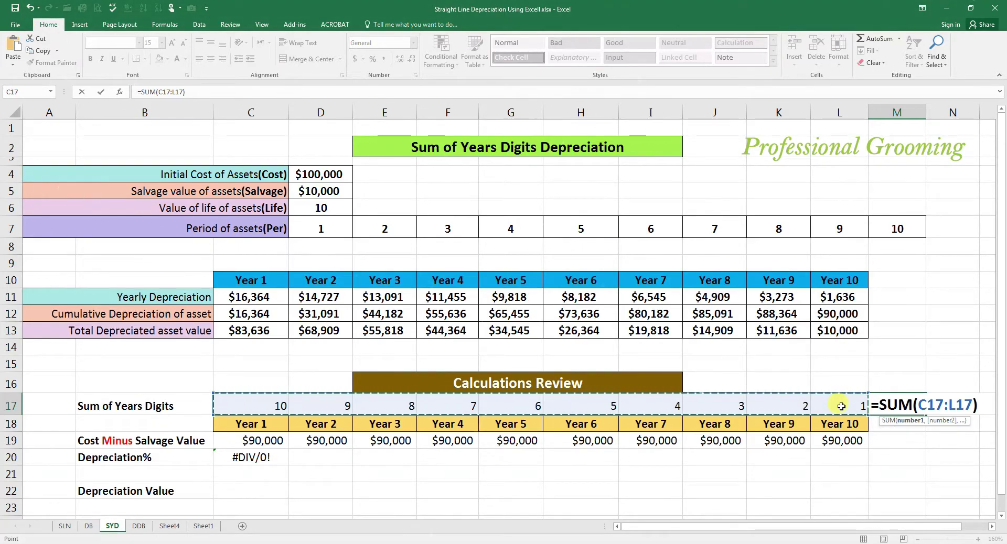
{"action": "key", "text": "Return"}
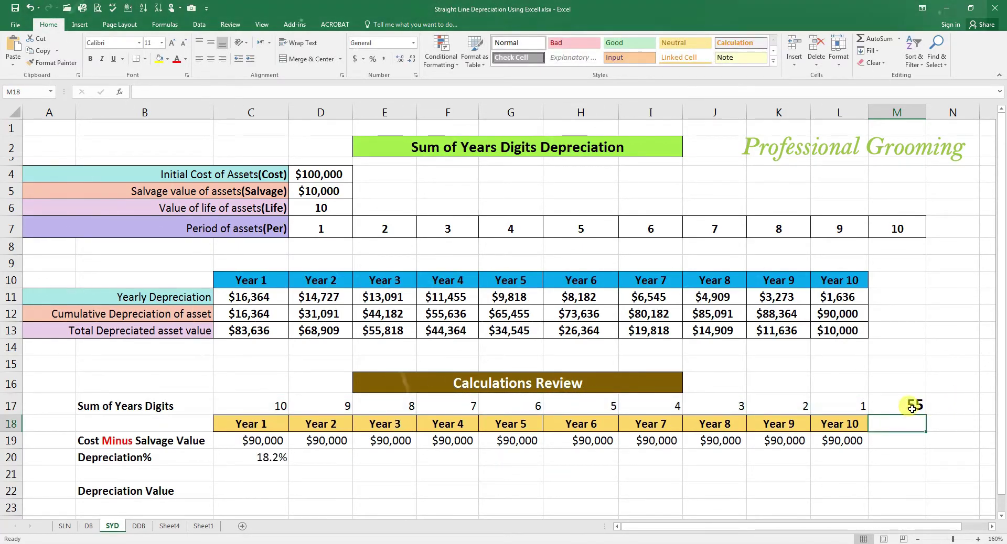
Enter =D17/M17 in D20 for Year 2's depreciation percentage
{"action": "left_click", "coordinate": [269, 458]}
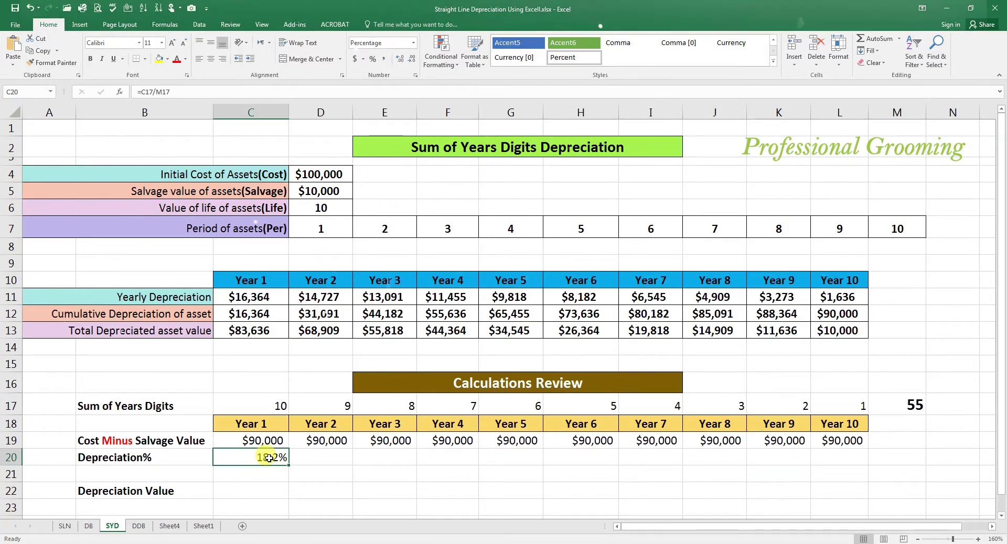
{"action": "left_click", "coordinate": [331, 461]}
{"action": "type", "text": "="}
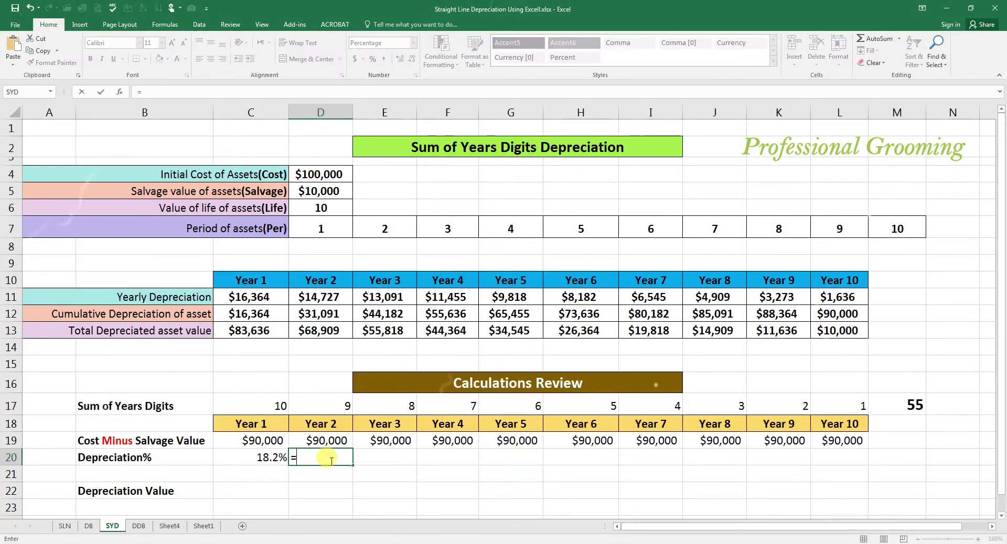
{"action": "left_click", "coordinate": [334, 402]}
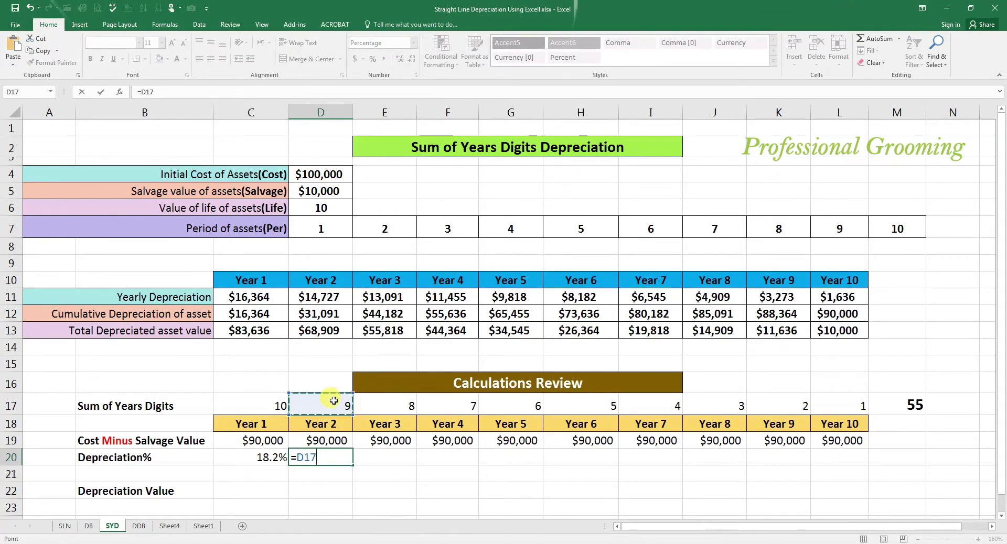
{"action": "left_click", "coordinate": [903, 403]}
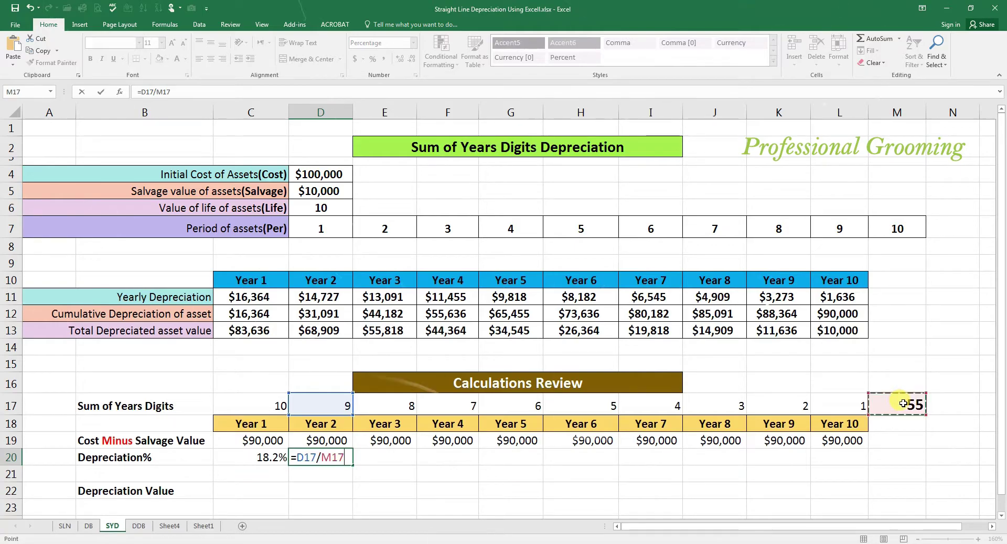
{"action": "key", "text": "Return"}
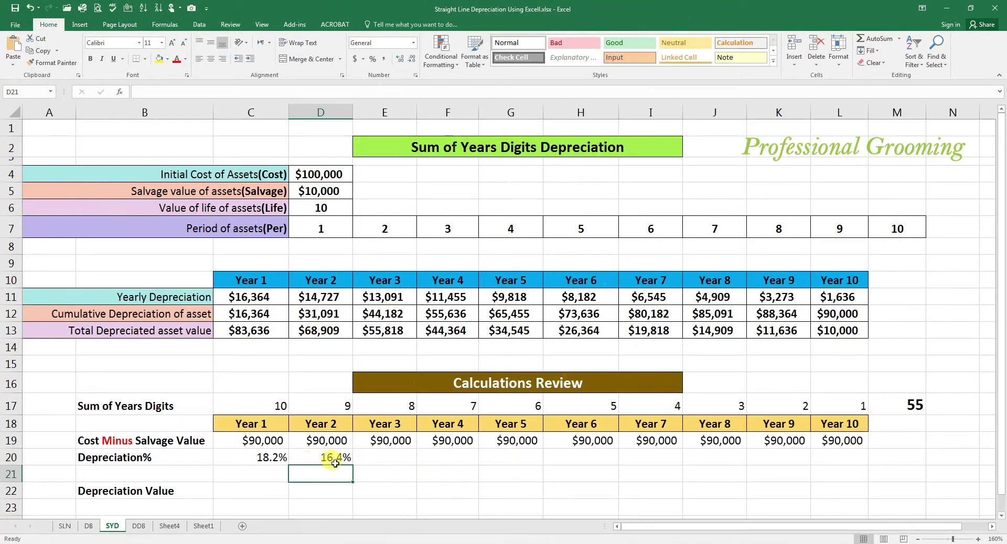
Lock the total as $M$17 and copy the percentage across to Year 10, down to 1.8%
{"action": "left_click", "coordinate": [321, 457]}
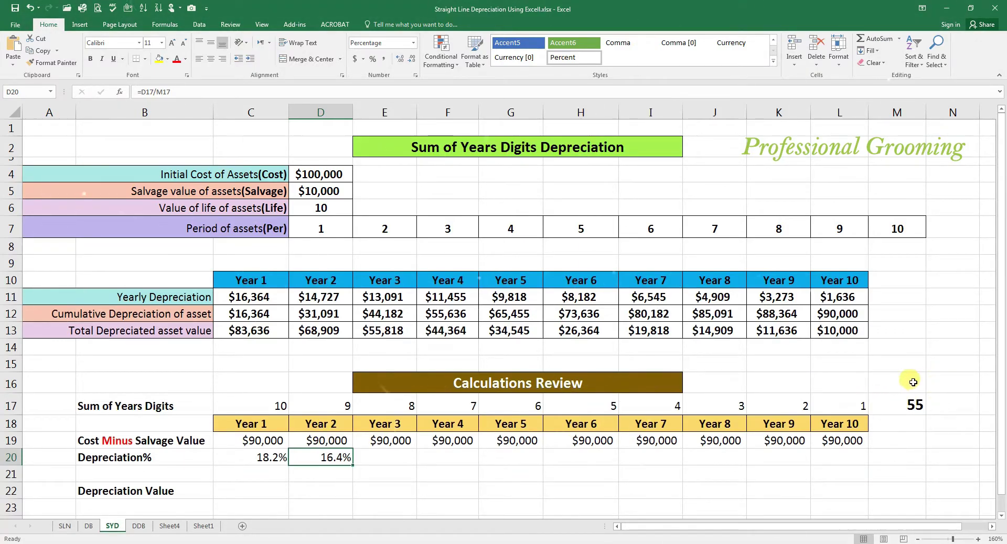
{"action": "left_click", "coordinate": [164, 91]}
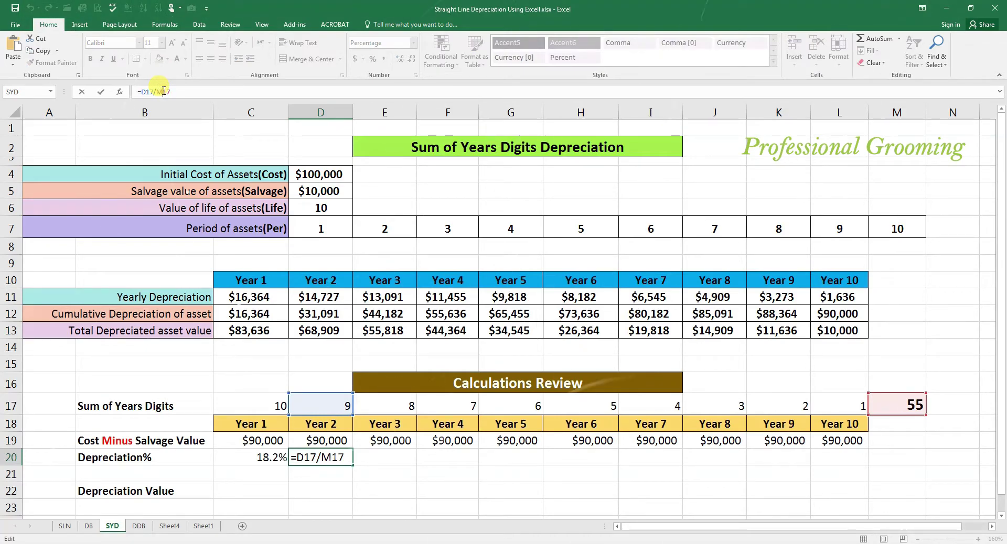
{"action": "key", "text": "F4"}
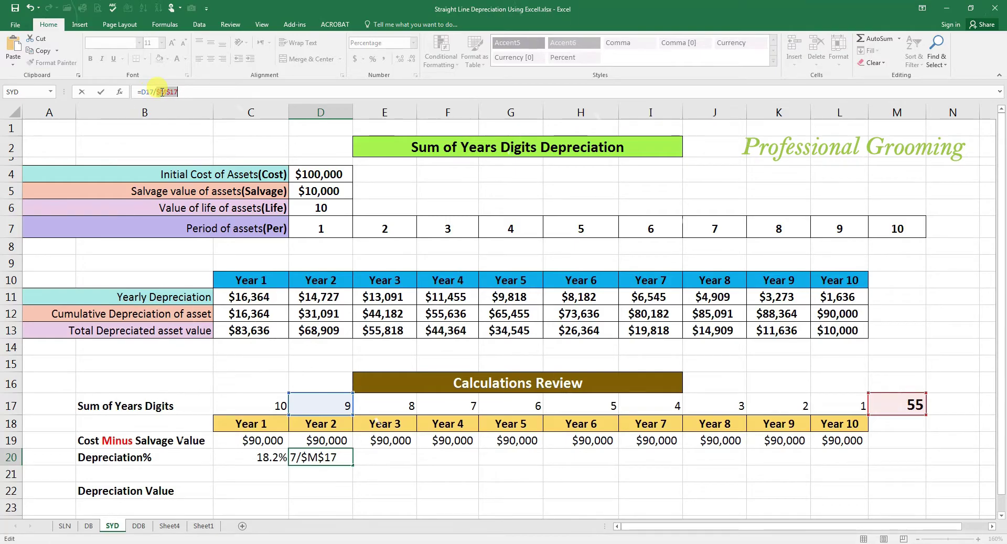
{"action": "key", "text": "ctrl+Return"}
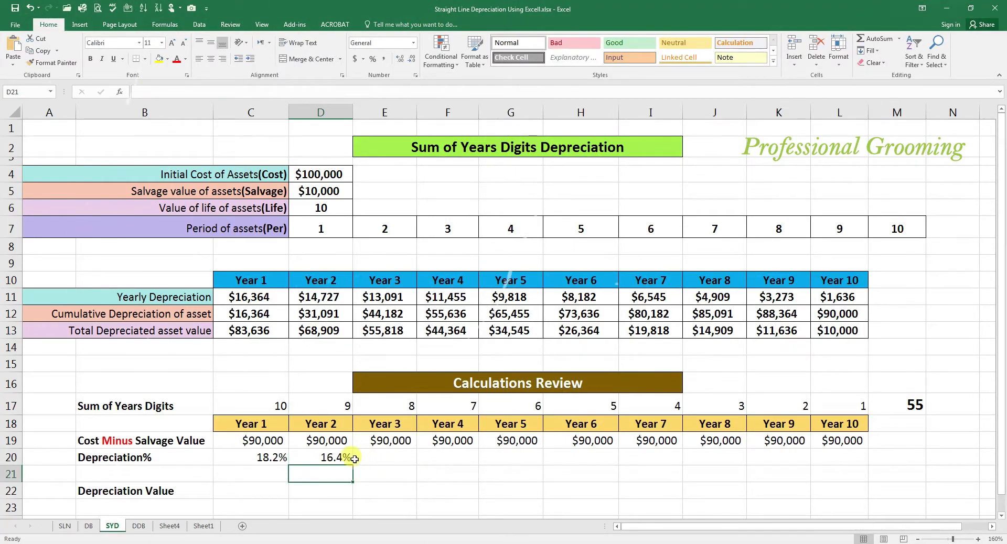
{"action": "left_click_drag", "start_coordinate": [350, 468], "coordinate": [840, 473]}
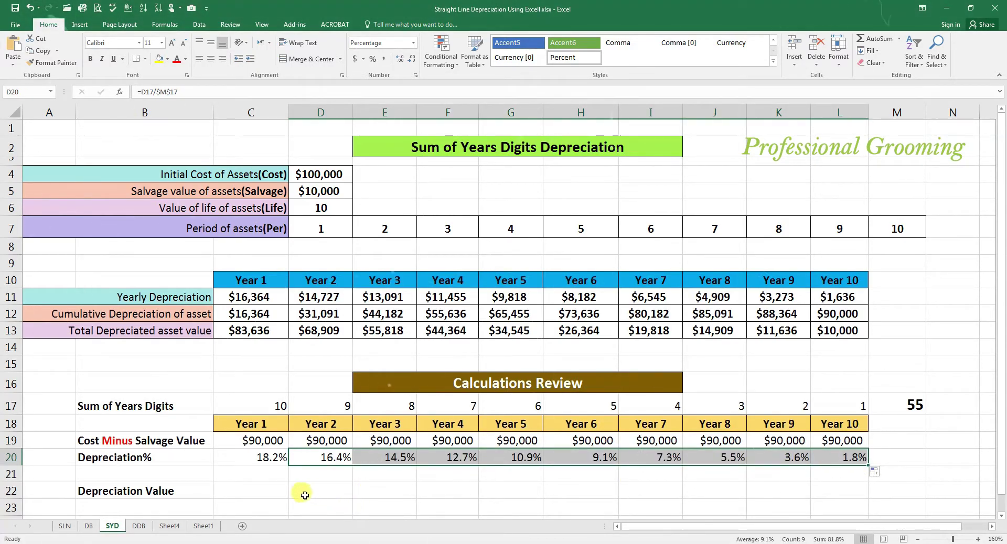
{"action": "left_click_drag", "start_coordinate": [247, 459], "coordinate": [841, 462]}
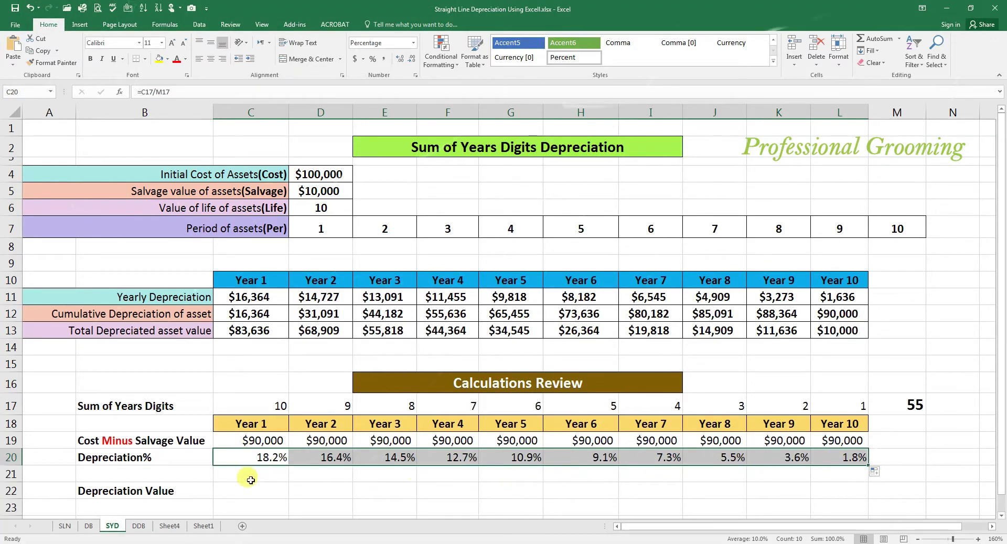
Enter =C20*C19 in C22 and compare it with the SYD result in C11
{"action": "left_click", "coordinate": [237, 490]}
{"action": "type", "text": "="}
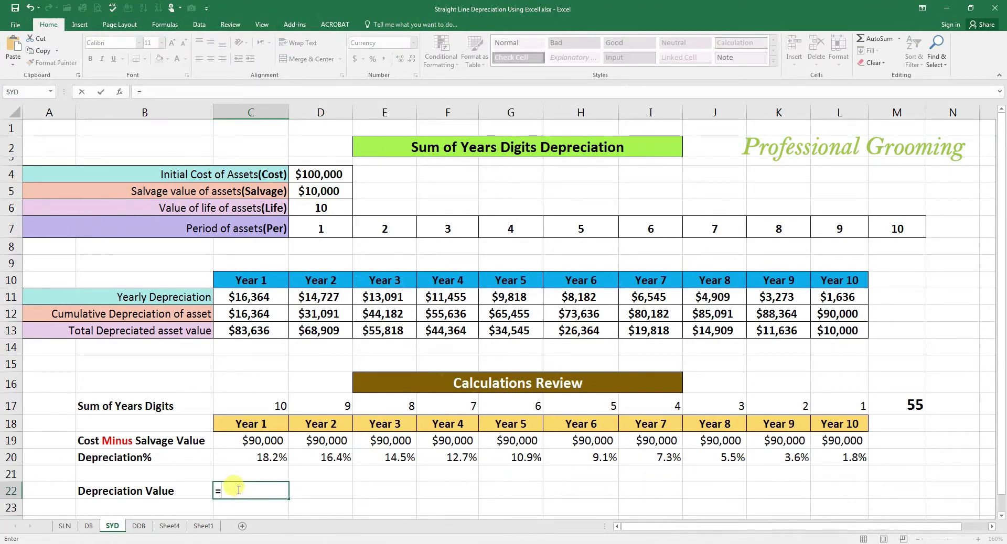
{"action": "left_click", "coordinate": [249, 454]}
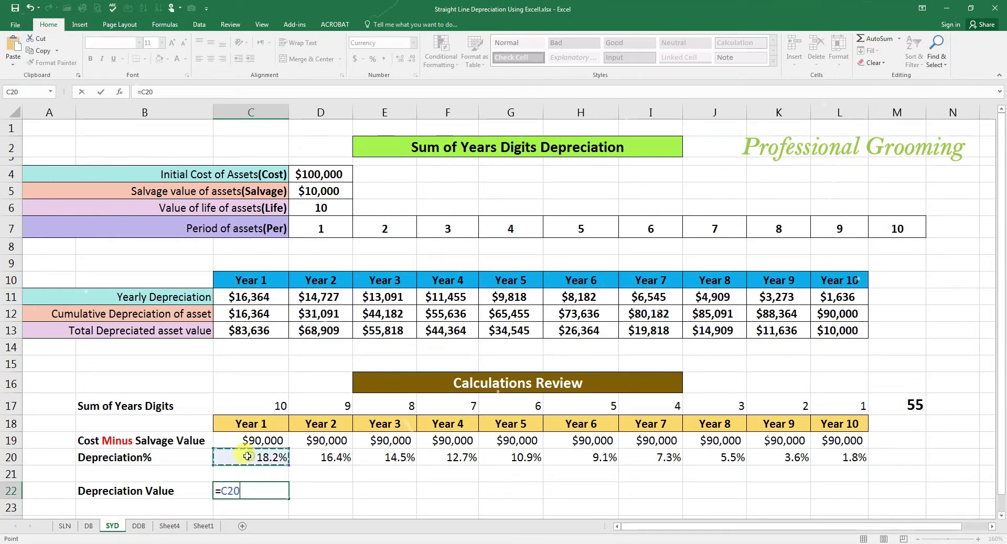
{"action": "type", "text": "*"}
{"action": "left_click", "coordinate": [246, 439]}
{"action": "key", "text": "Return"}
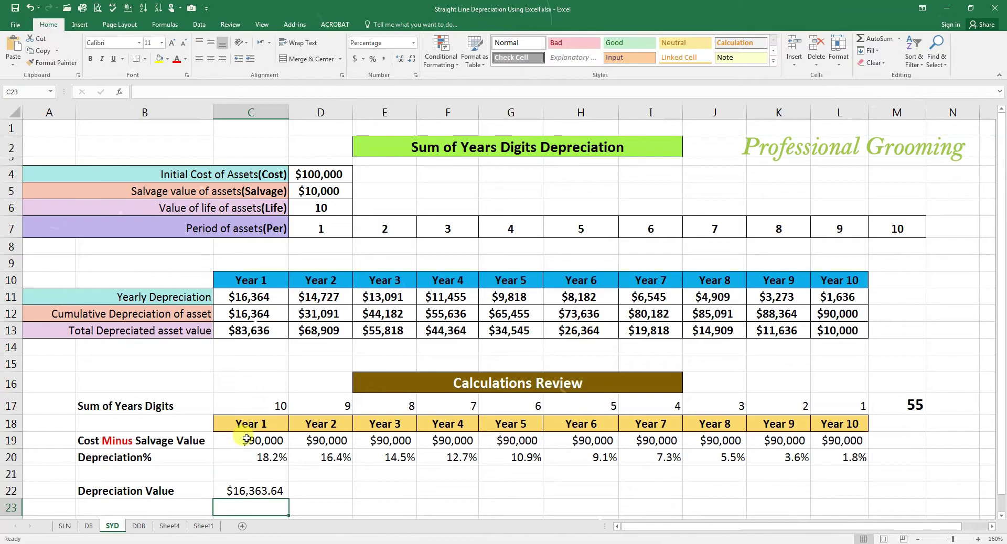
{"action": "left_click", "coordinate": [255, 491]}
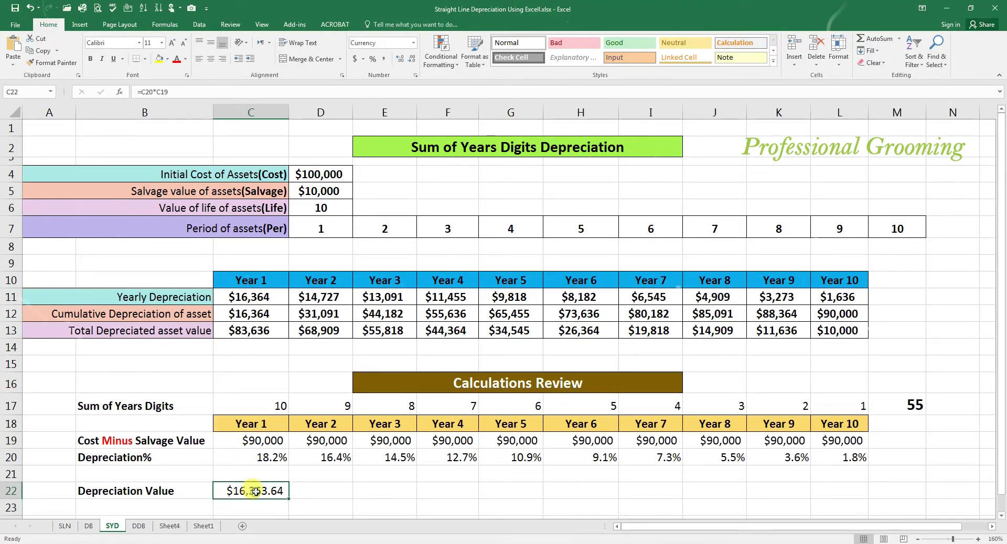
{"action": "left_click", "coordinate": [258, 297], "text": "ctrl"}
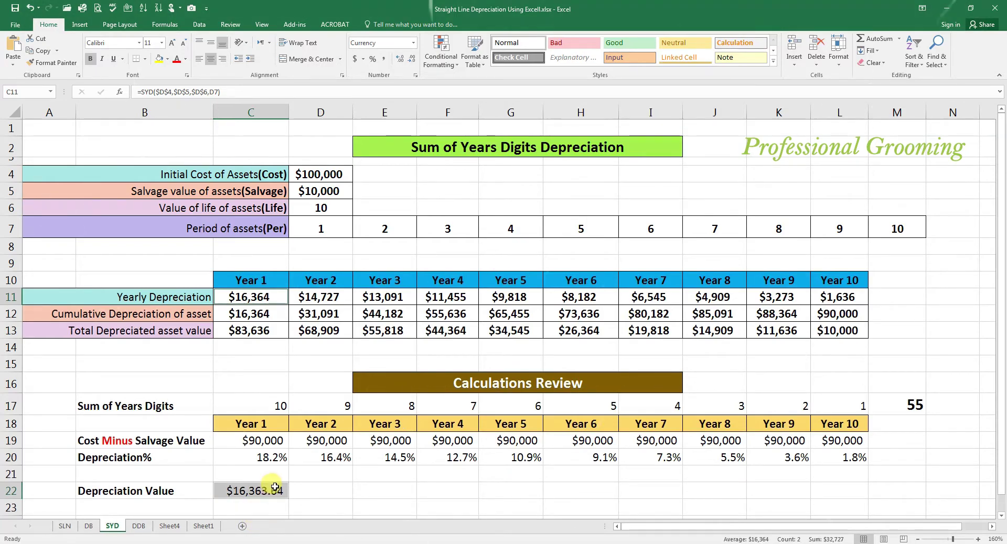
{"action": "left_click", "coordinate": [283, 491]}
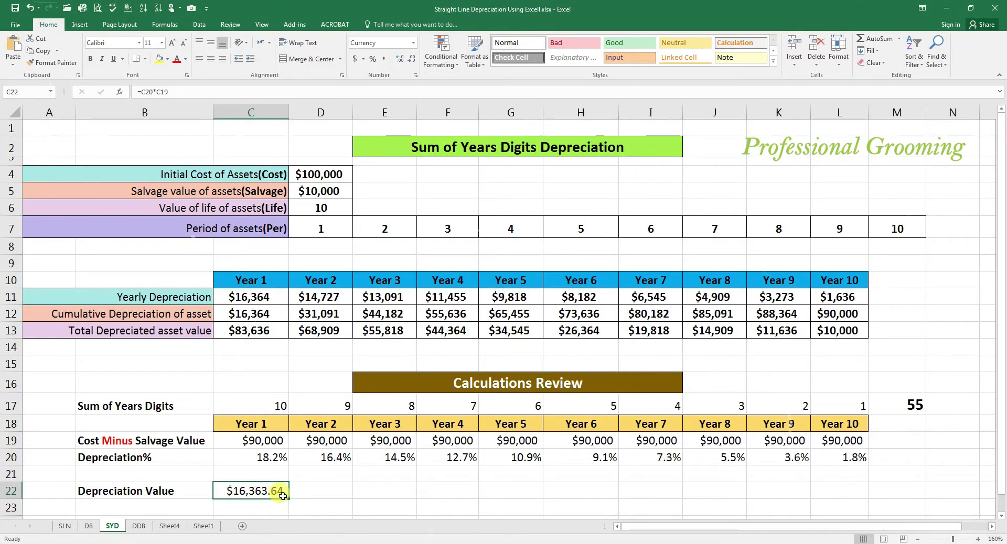
Round C22's display to whole dollars, showing $16,364
{"action": "left_click", "coordinate": [401, 62]}
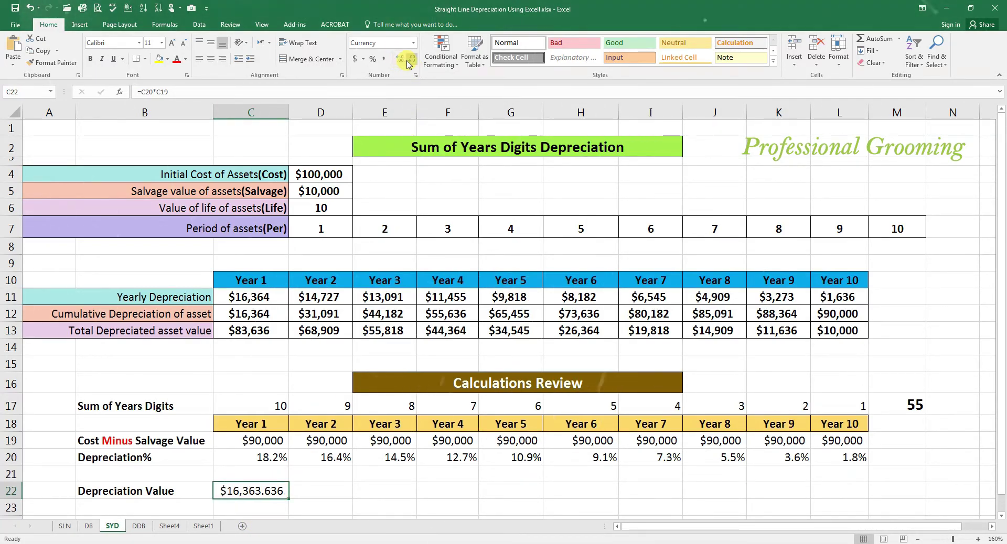
{"action": "left_click", "coordinate": [408, 62]}
{"action": "left_click", "coordinate": [408, 62]}
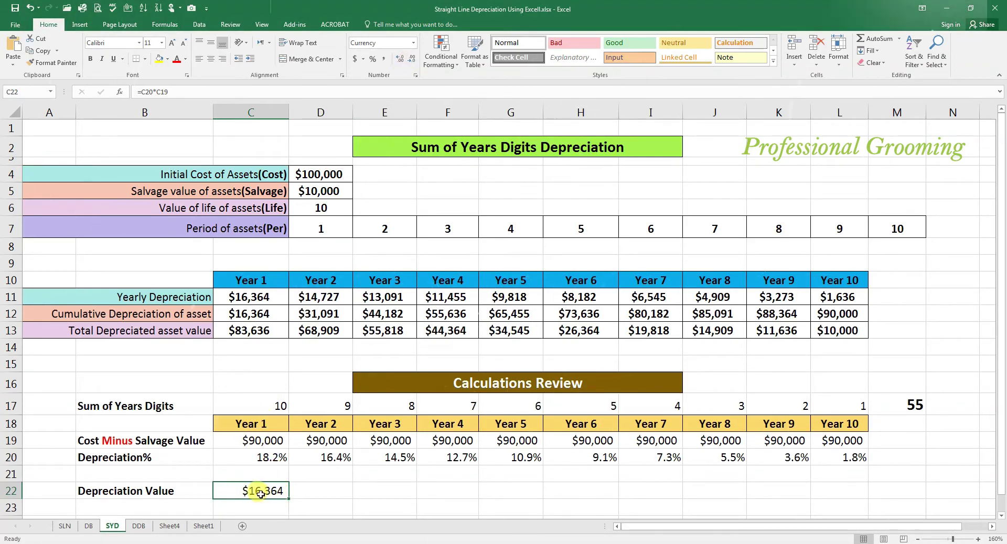
Copy C22's formula across to Year 10 and select Year 2's value beside its SYD result
{"action": "left_click_drag", "start_coordinate": [288, 500], "coordinate": [837, 491]}
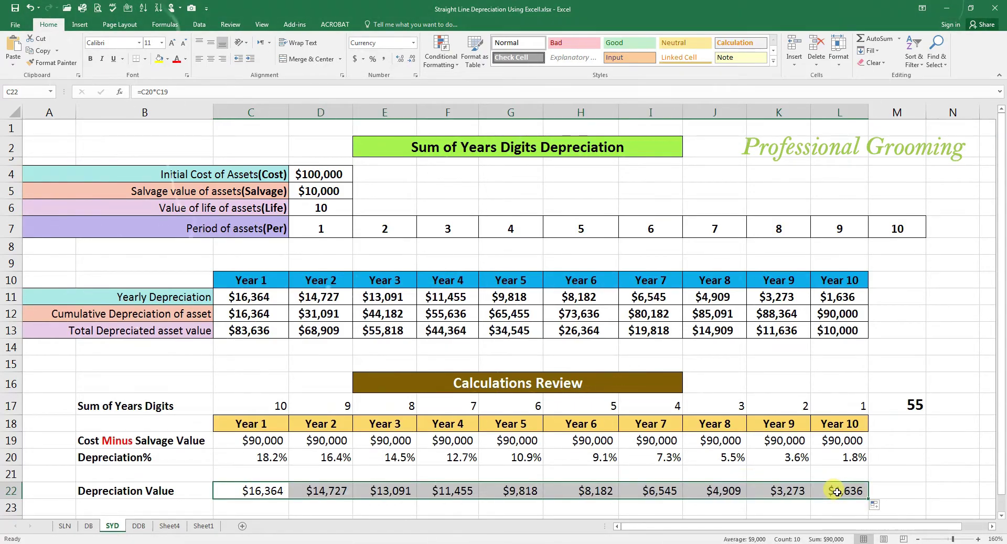
{"action": "left_click", "coordinate": [321, 494]}
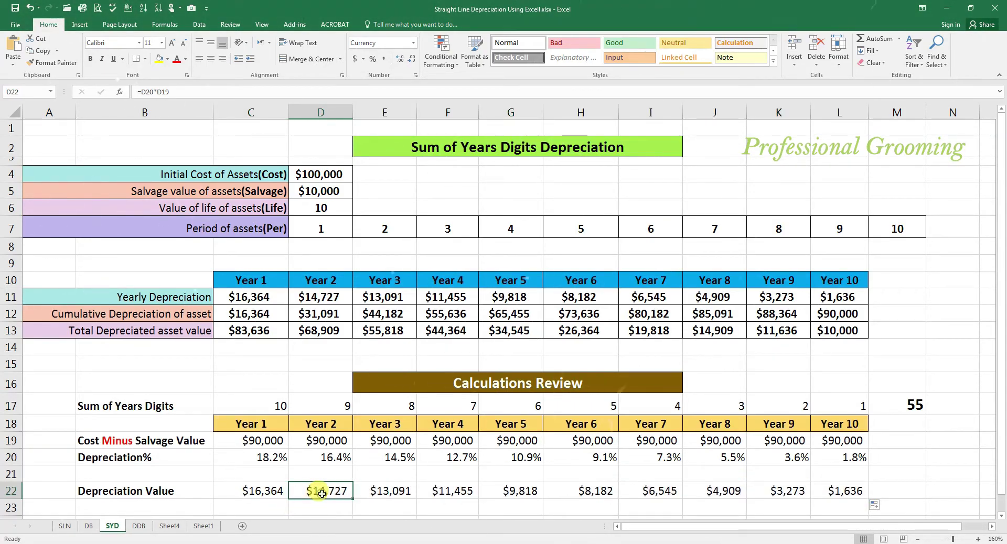
{"action": "left_click", "coordinate": [322, 298], "text": "ctrl"}
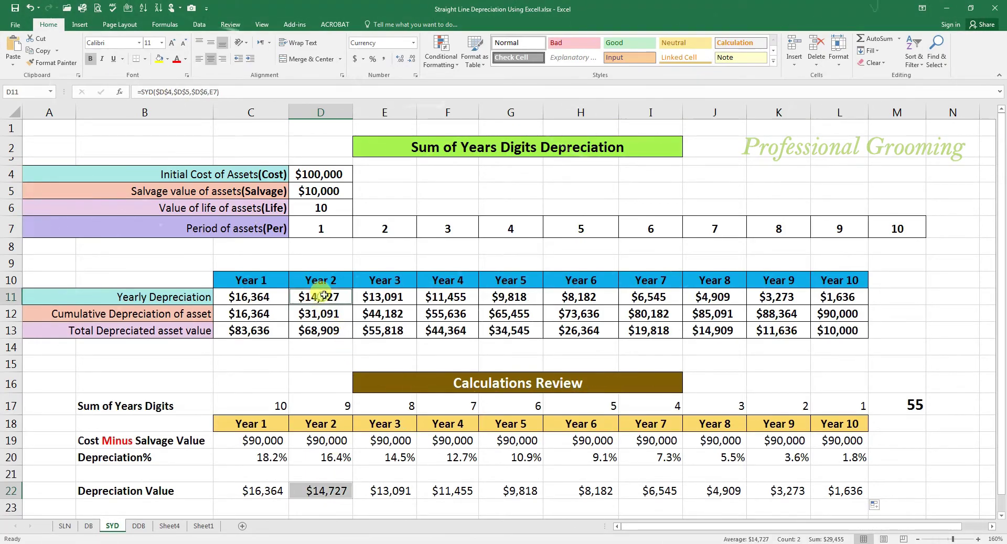
Select the Years 3–6 and 10 values alongside their SYD figures to confirm they match
{"action": "left_click", "coordinate": [394, 491], "text": "ctrl"}
{"action": "left_click", "coordinate": [380, 298], "text": "ctrl"}
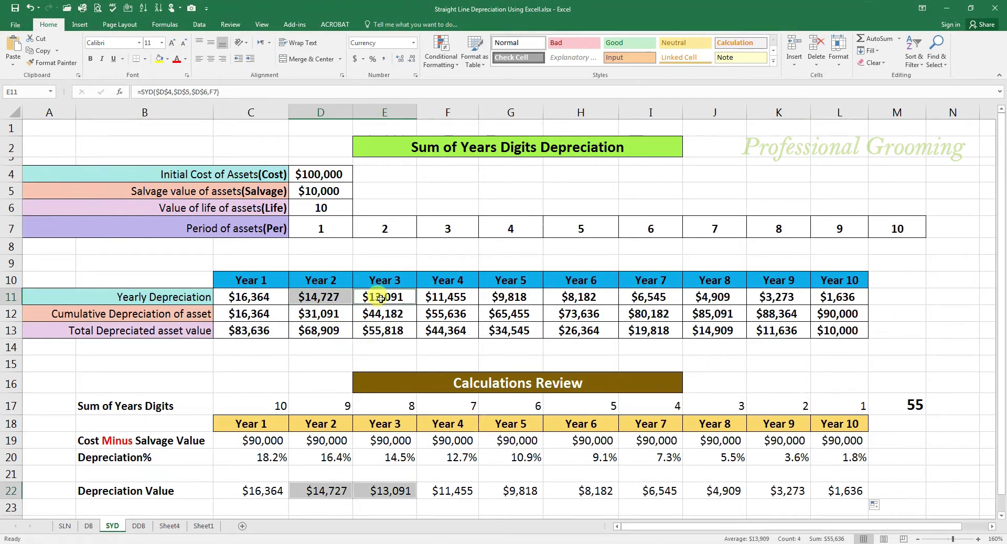
{"action": "left_click", "coordinate": [465, 491], "text": "ctrl"}
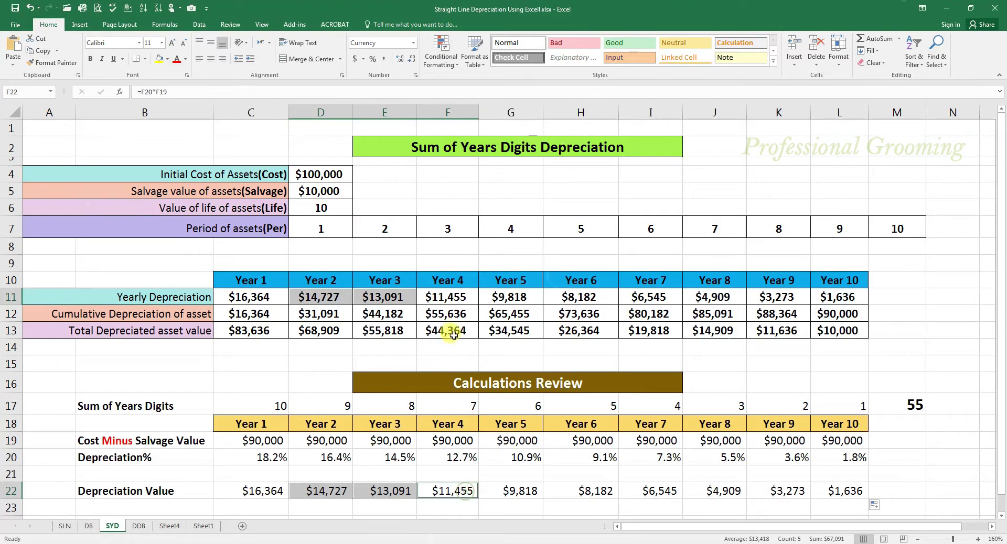
{"action": "left_click", "coordinate": [441, 297], "text": "ctrl"}
{"action": "left_click", "coordinate": [519, 490], "text": "ctrl"}
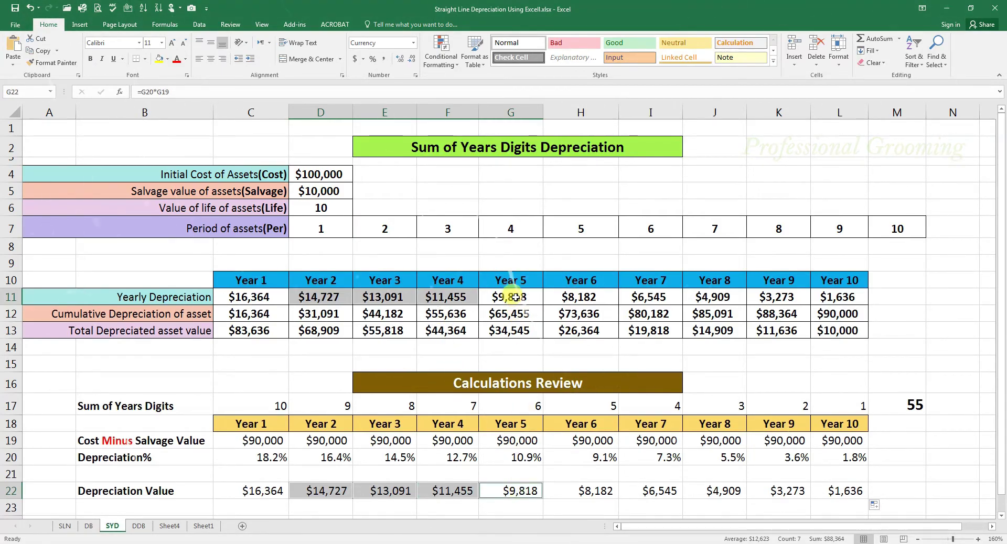
{"action": "left_click", "coordinate": [511, 297], "text": "ctrl"}
{"action": "left_click", "coordinate": [603, 492], "text": "ctrl"}
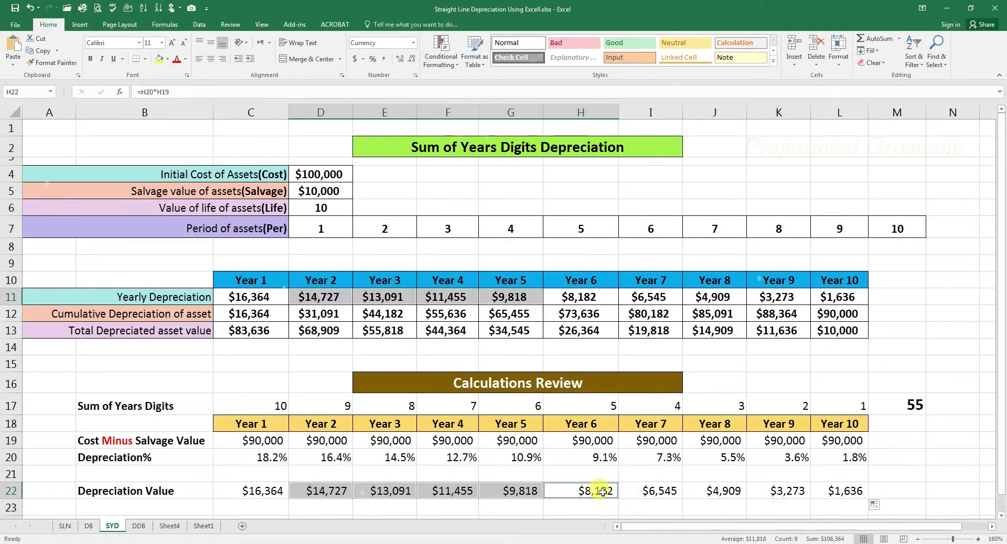
{"action": "left_click", "coordinate": [578, 300], "text": "ctrl"}
{"action": "left_click", "coordinate": [841, 493], "text": "ctrl"}
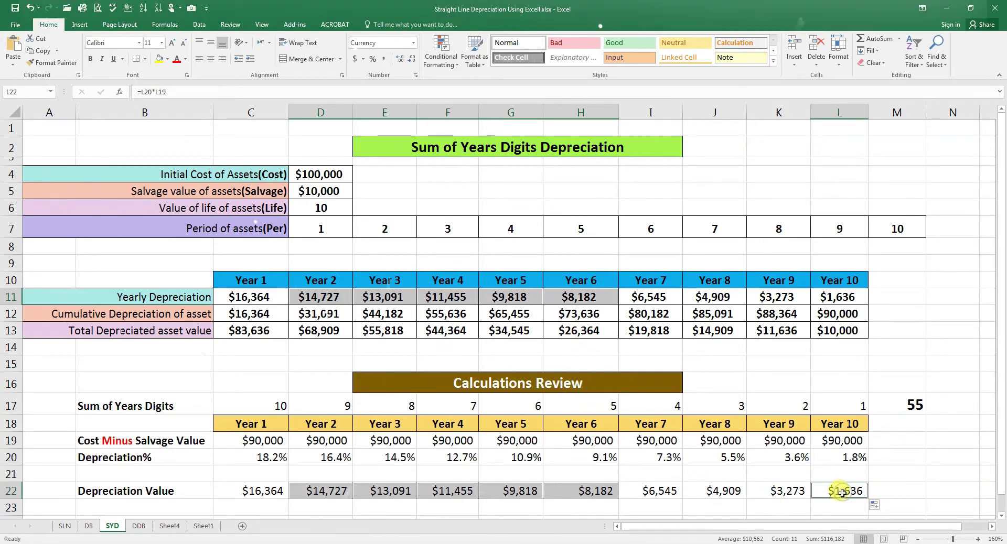
{"action": "left_click", "coordinate": [837, 296], "text": "ctrl"}
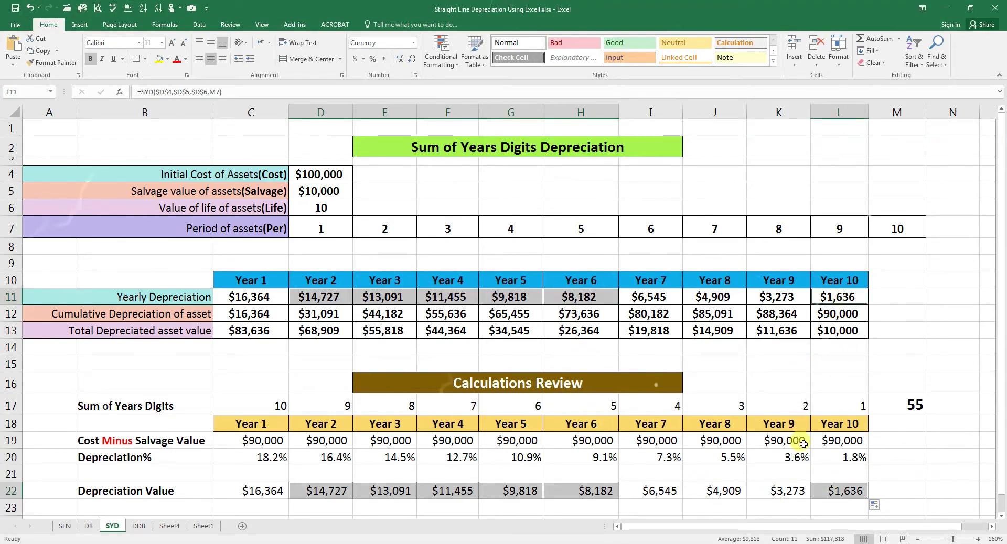